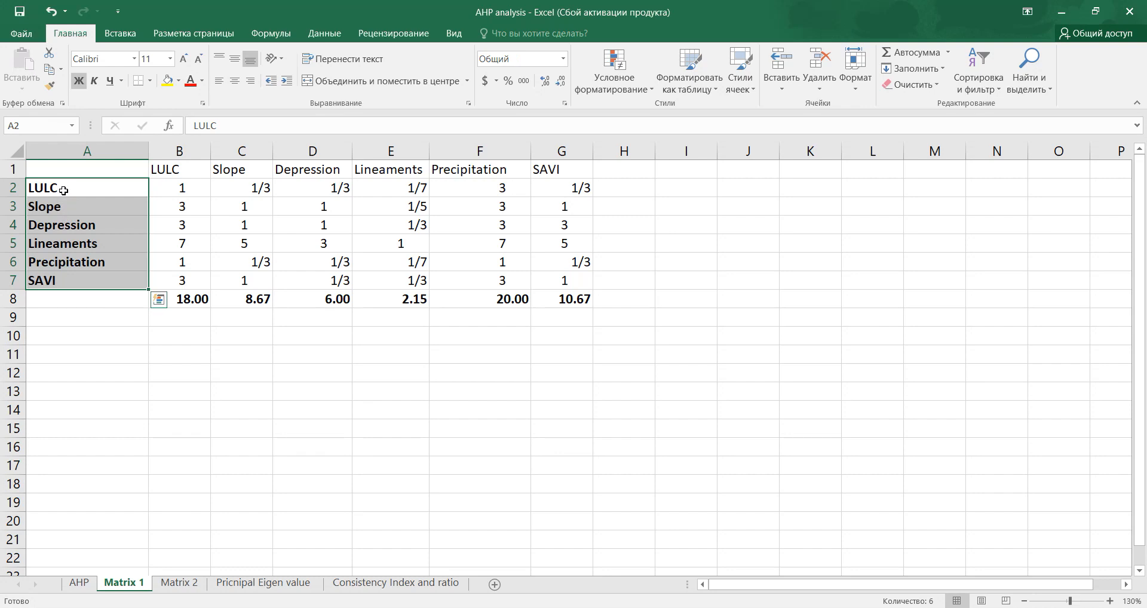
# Examine the matching criteria labels in column A and row 1 of the Matrix 1 sheet, from LULC to SAVI.
pyautogui.moveTo(99, 184); pyautogui.dragTo(84, 281)
pyautogui.moveTo(171, 169); pyautogui.dragTo(574, 165)
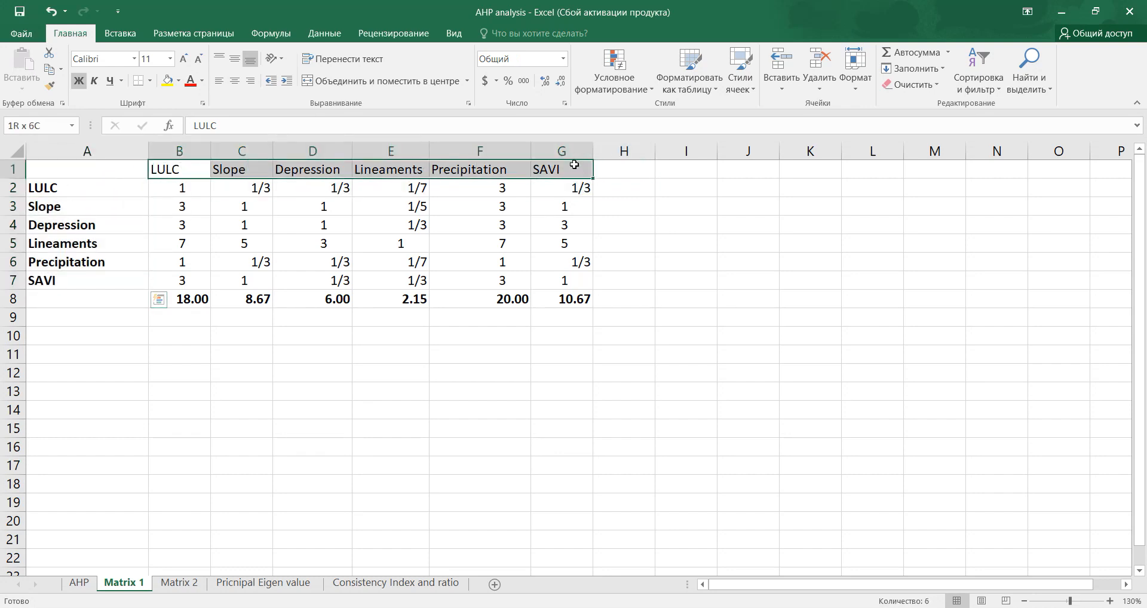
pyautogui.click(73, 193)
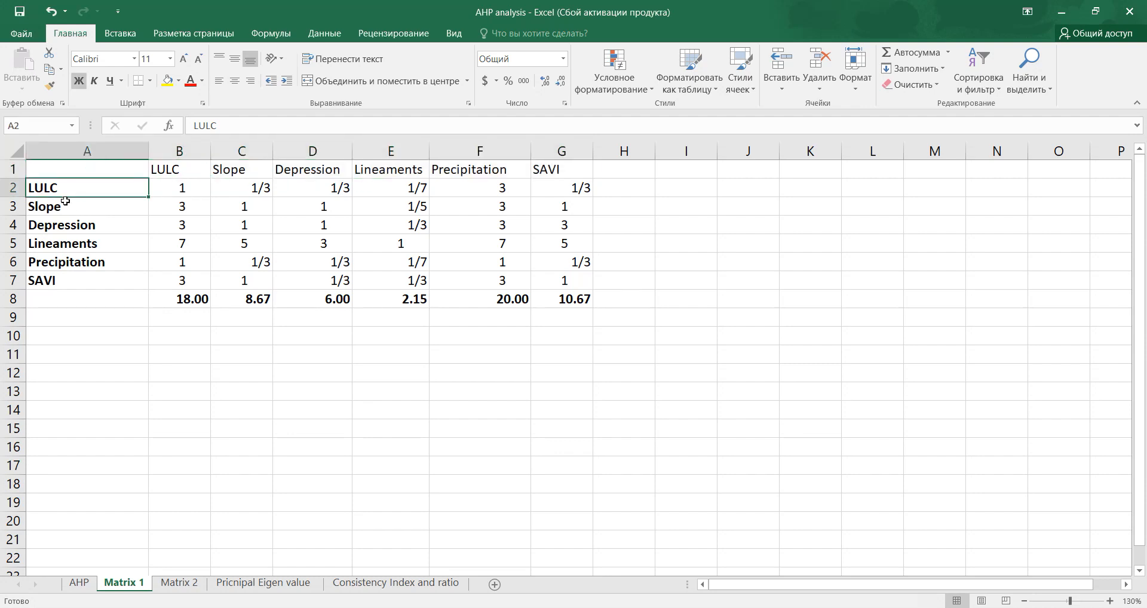
pyautogui.click(66, 201)
pyautogui.click(69, 190)
pyautogui.click(61, 207)
pyautogui.click(60, 225)
pyautogui.click(58, 274)
pyautogui.moveTo(163, 178); pyautogui.dragTo(547, 169)
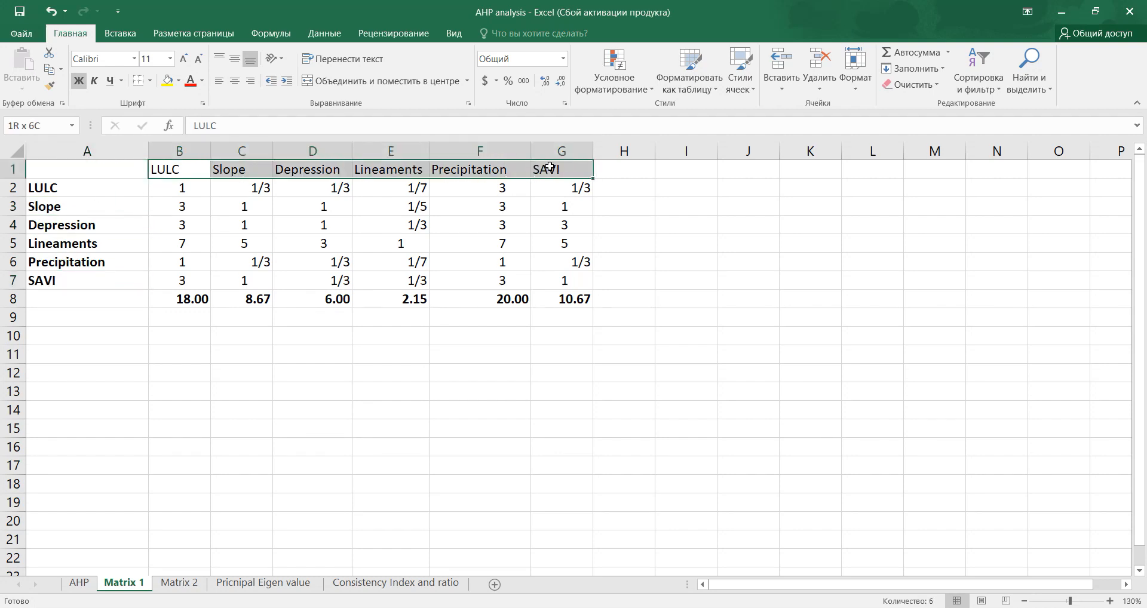
pyautogui.click(57, 186)
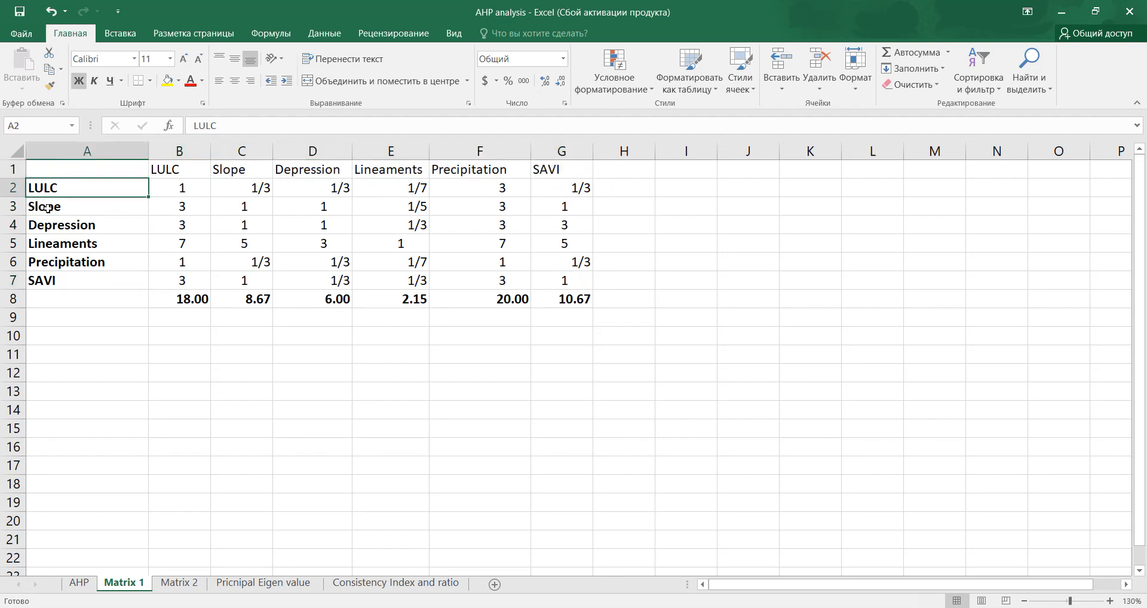
pyautogui.click(47, 208)
pyautogui.click(56, 227)
pyautogui.click(50, 249)
pyautogui.click(49, 262)
pyautogui.click(45, 281)
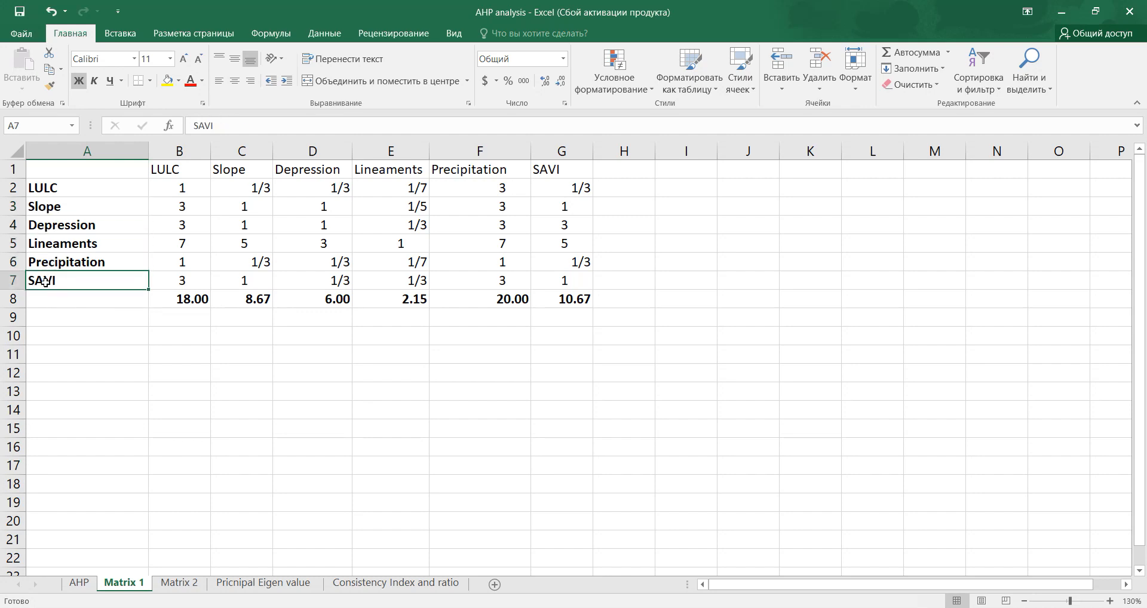
pyautogui.moveTo(159, 177); pyautogui.dragTo(542, 164)
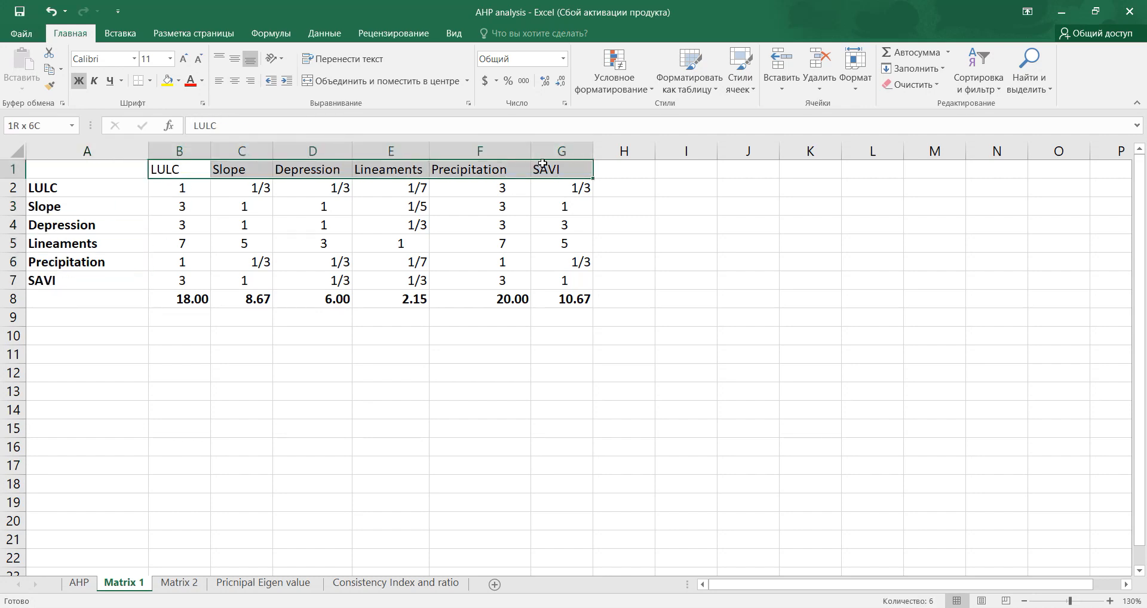
# Compare the LULC ratings marked on the AHP sheet with the pairwise values and diagonal cells in Matrix 1.
pyautogui.click(179, 188)
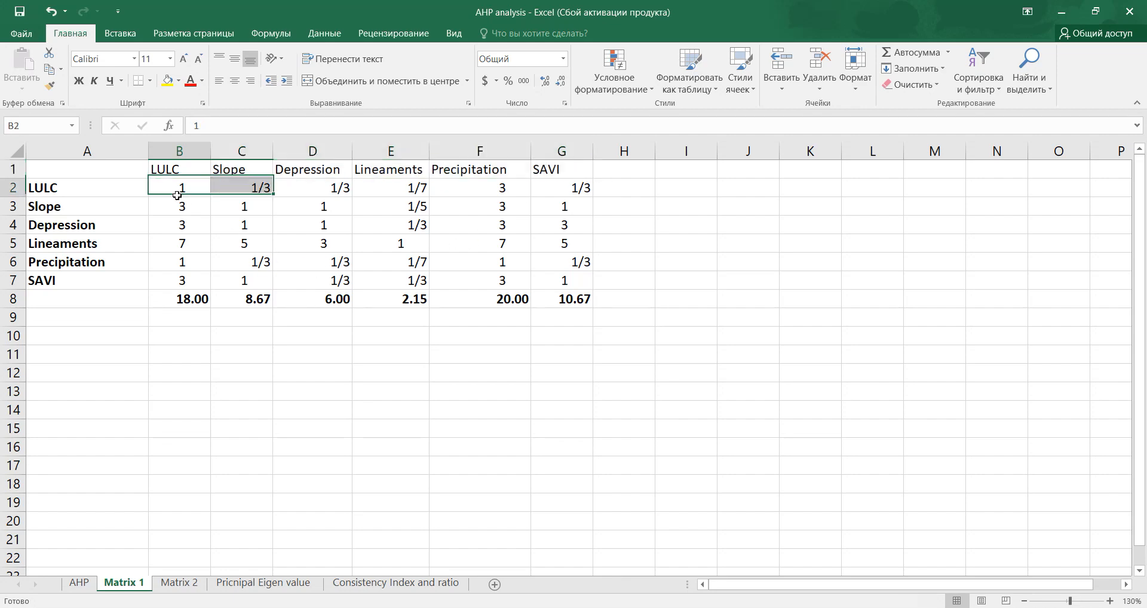
pyautogui.click(79, 583)
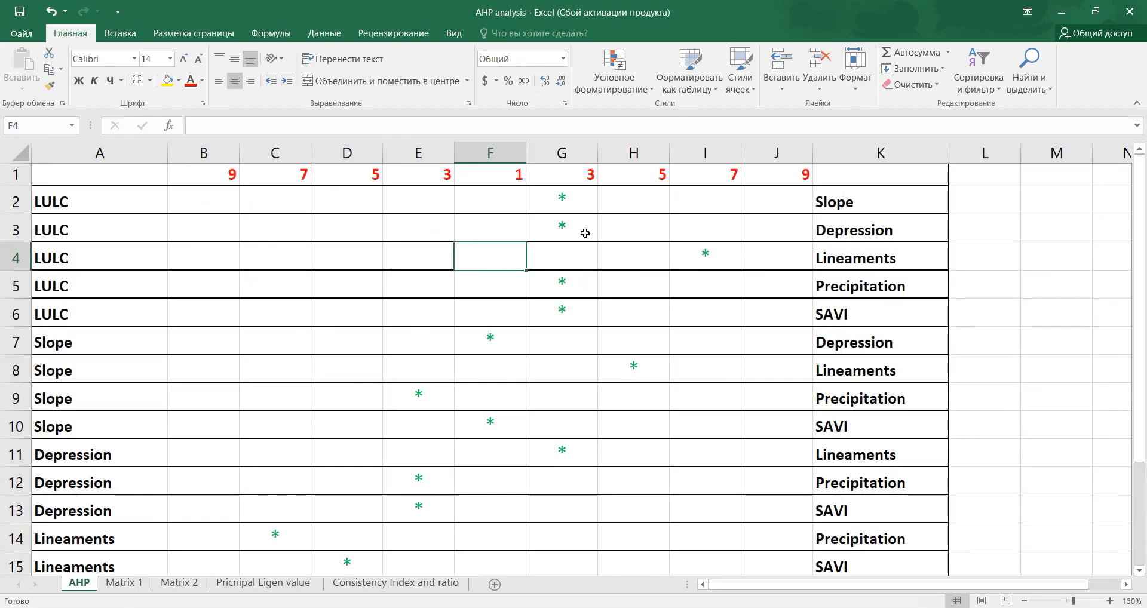
pyautogui.click(573, 208)
pyautogui.click(566, 230)
pyautogui.click(565, 282)
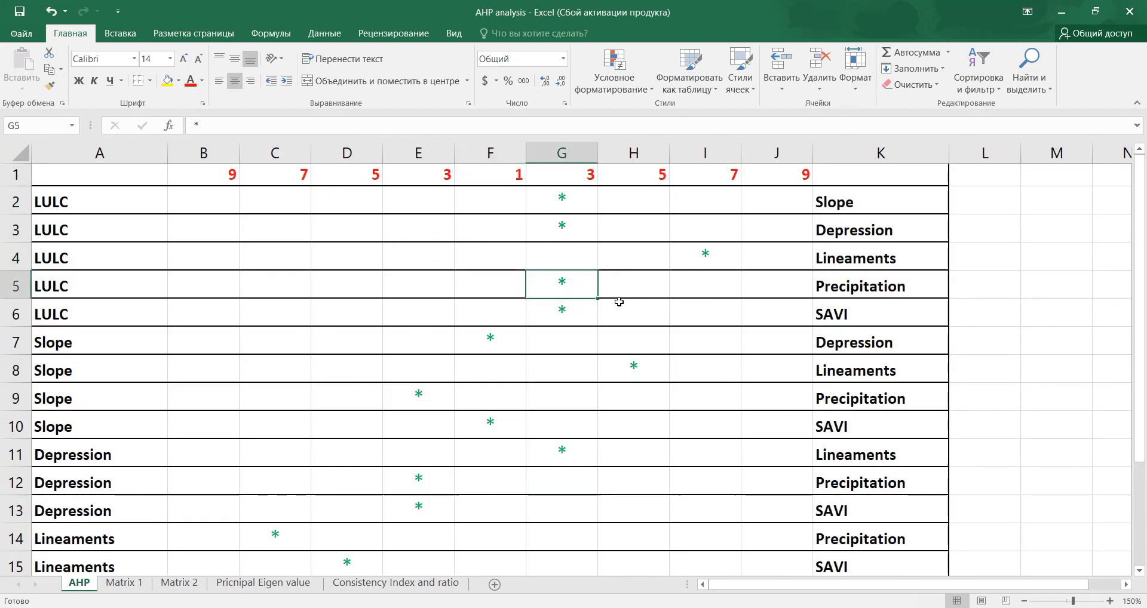
pyautogui.click(124, 582)
pyautogui.moveTo(192, 193); pyautogui.dragTo(568, 281)
pyautogui.click(445, 226)
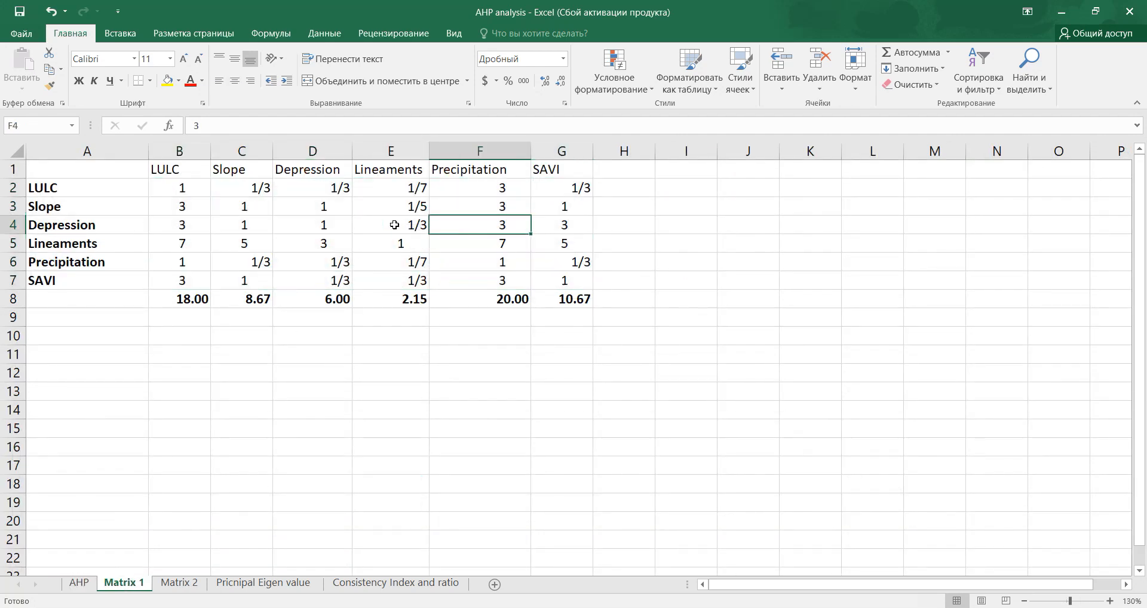
pyautogui.click(231, 190)
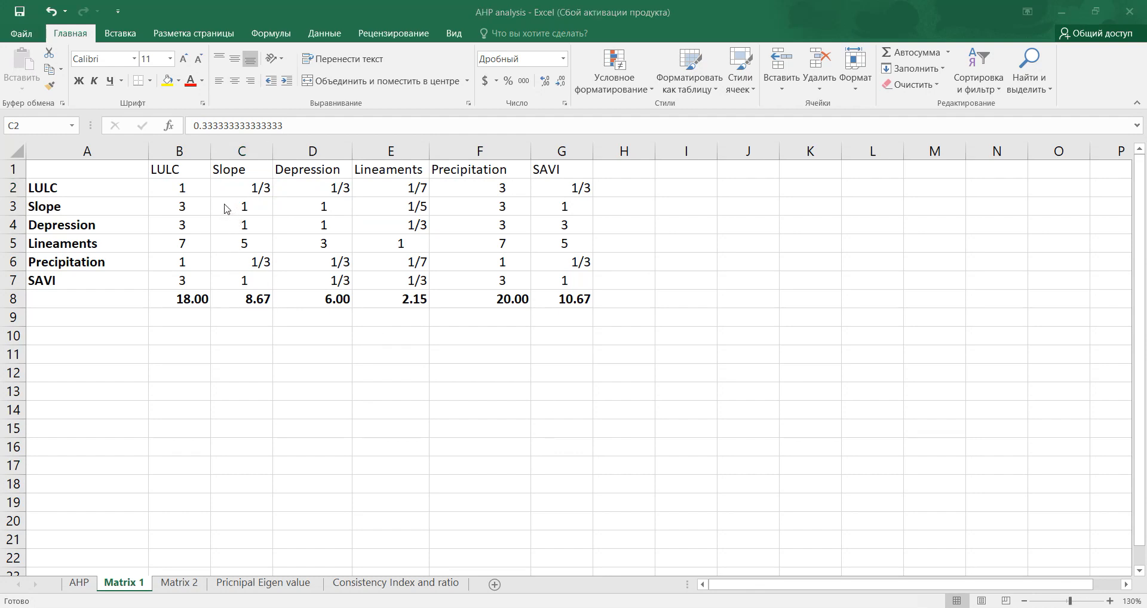
pyautogui.click(246, 189)
pyautogui.click(178, 192)
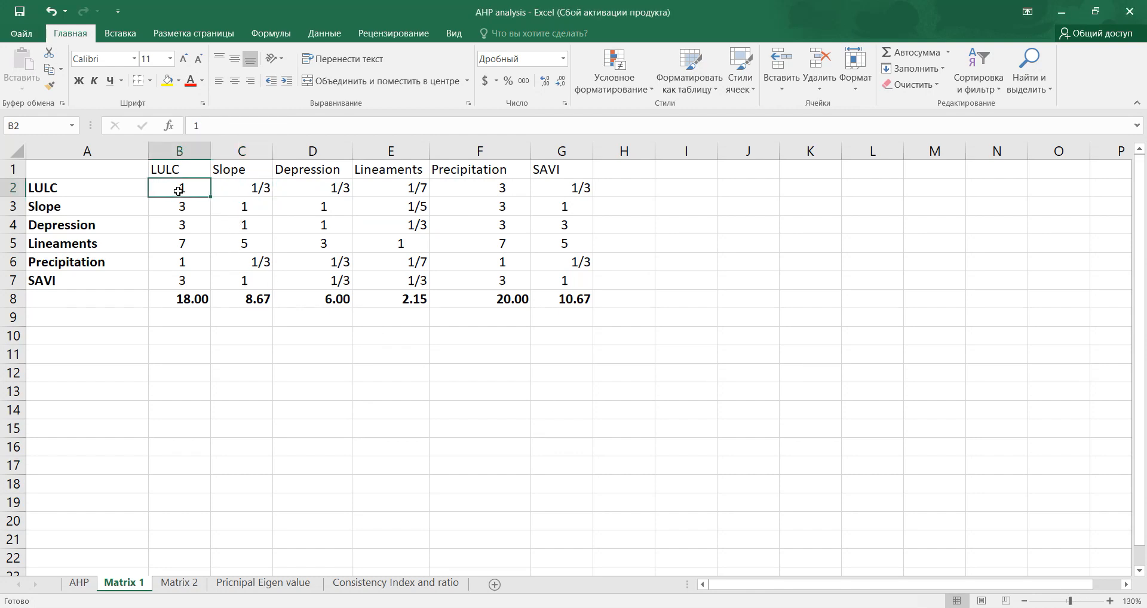
pyautogui.moveTo(181, 188); pyautogui.dragTo(389, 243)
pyautogui.click(524, 276)
pyautogui.press('Right')
pyautogui.click(503, 263)
pyautogui.click(381, 239)
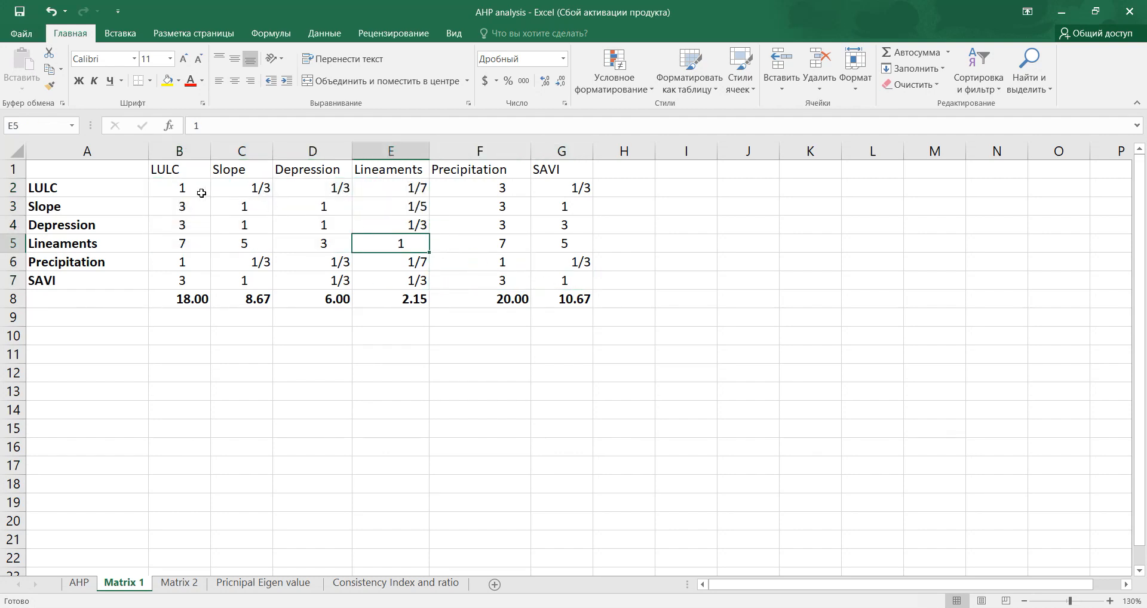
# Colour the diagonal self-comparison values red in Matrix 1: cells B2, C3, D4, E5, F6 and G7.
pyautogui.click(178, 190)
pyautogui.click(189, 82)
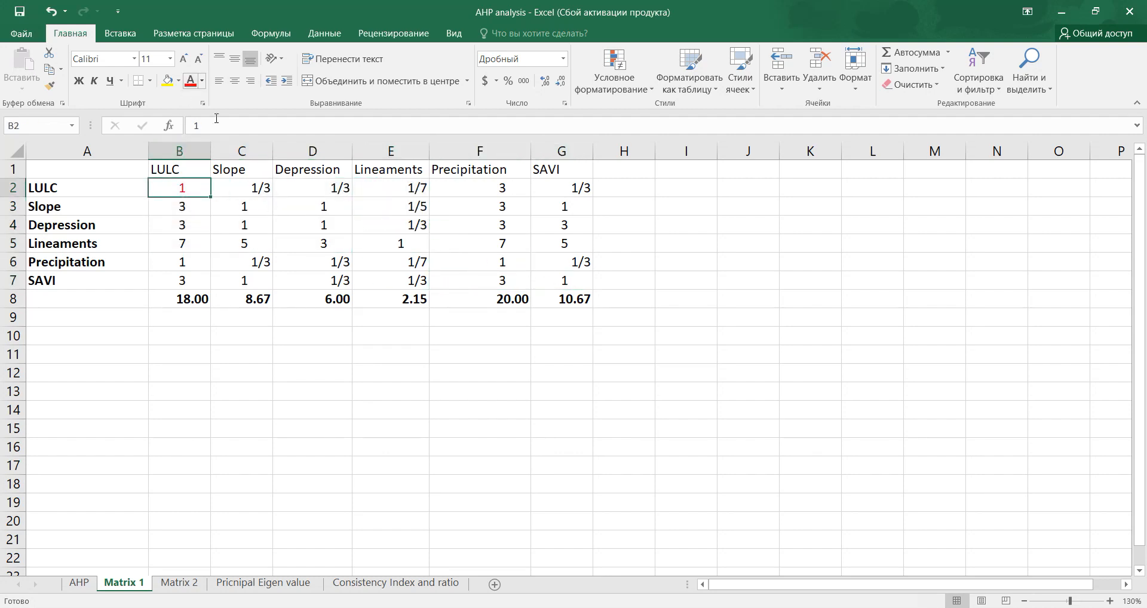
pyautogui.click(240, 205)
pyautogui.click(189, 82)
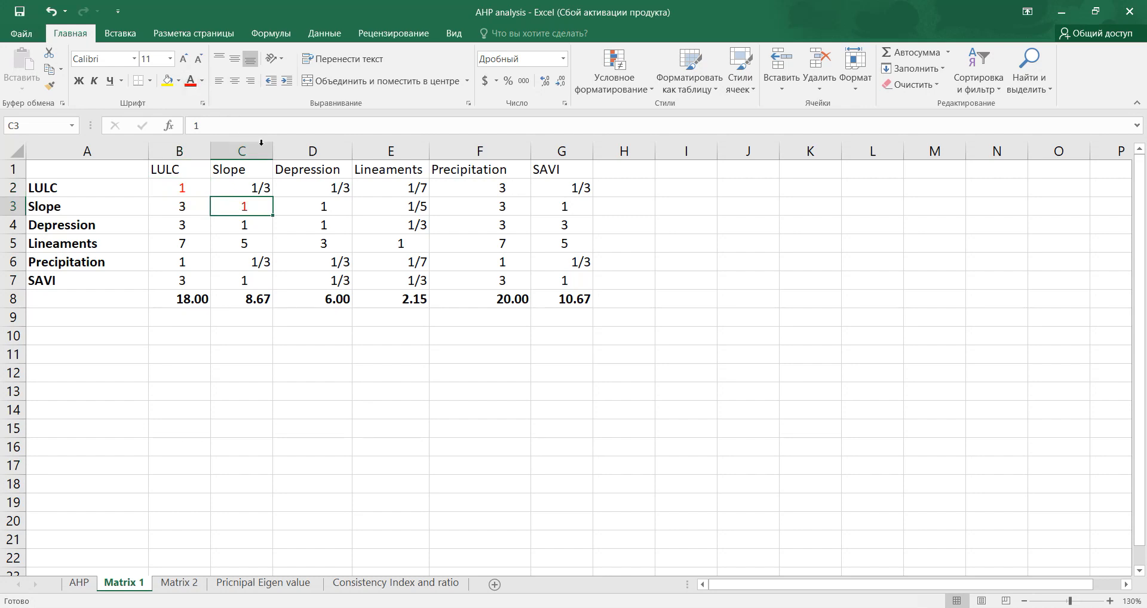
pyautogui.click(328, 230)
pyautogui.click(188, 82)
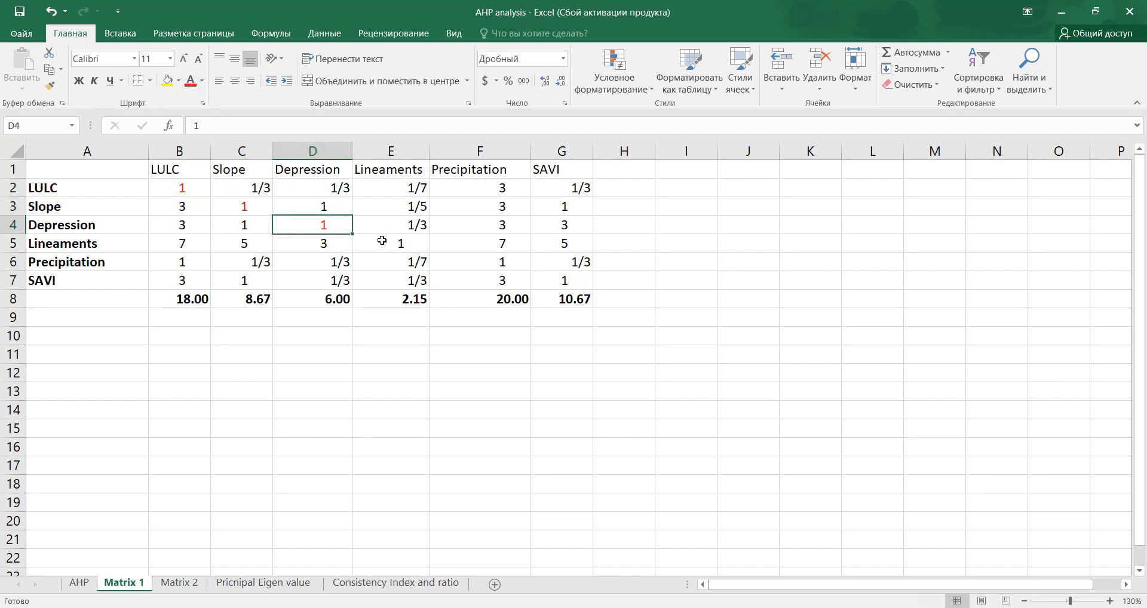
pyautogui.click(380, 239)
pyautogui.click(188, 82)
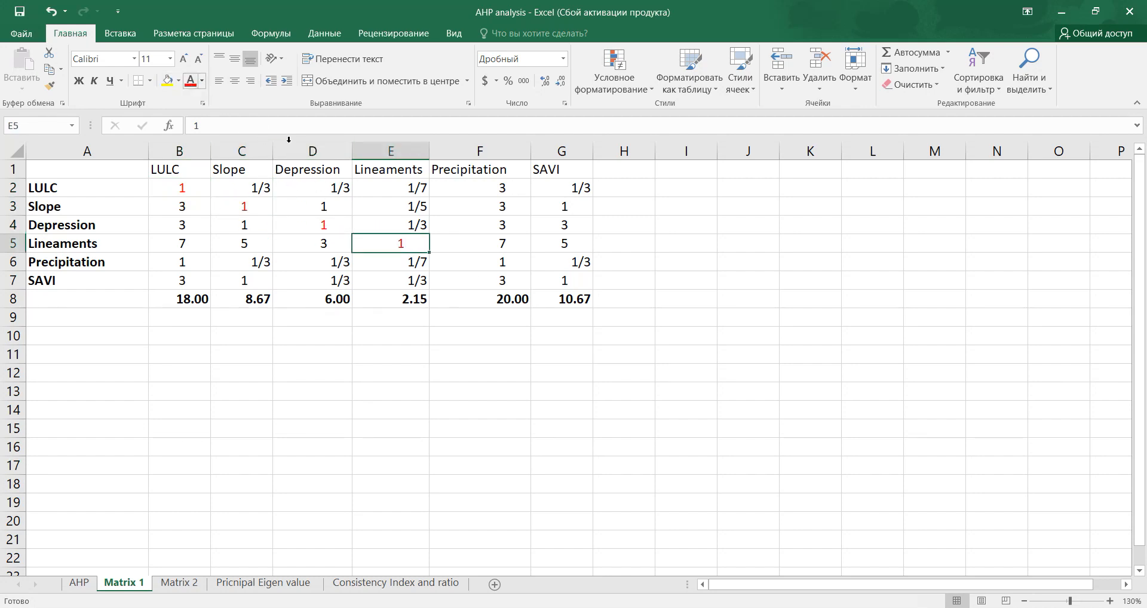
pyautogui.click(476, 257)
pyautogui.click(189, 82)
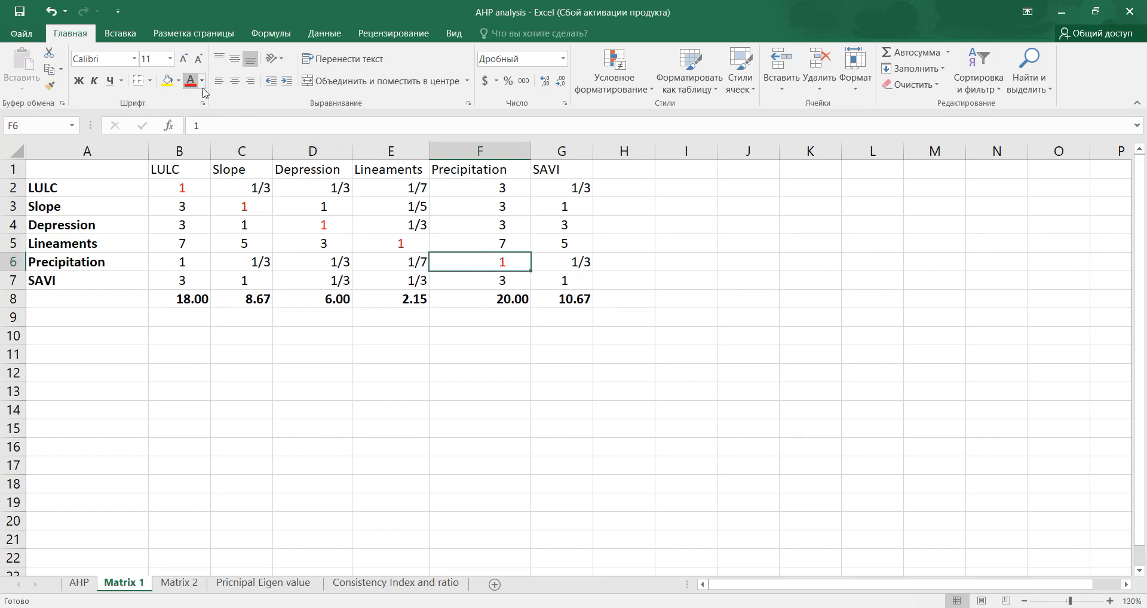
pyautogui.click(567, 284)
pyautogui.click(360, 210)
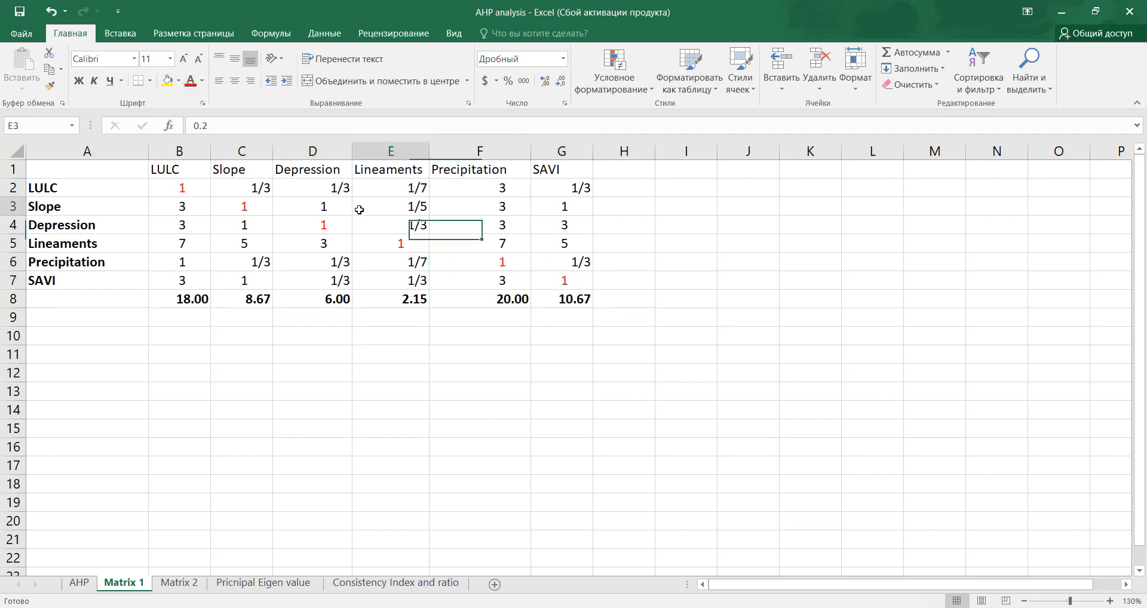
# Review the LULC row of Matrix 1 and check the LULC versus Slope rating on the AHP sheet.
pyautogui.click(94, 190)
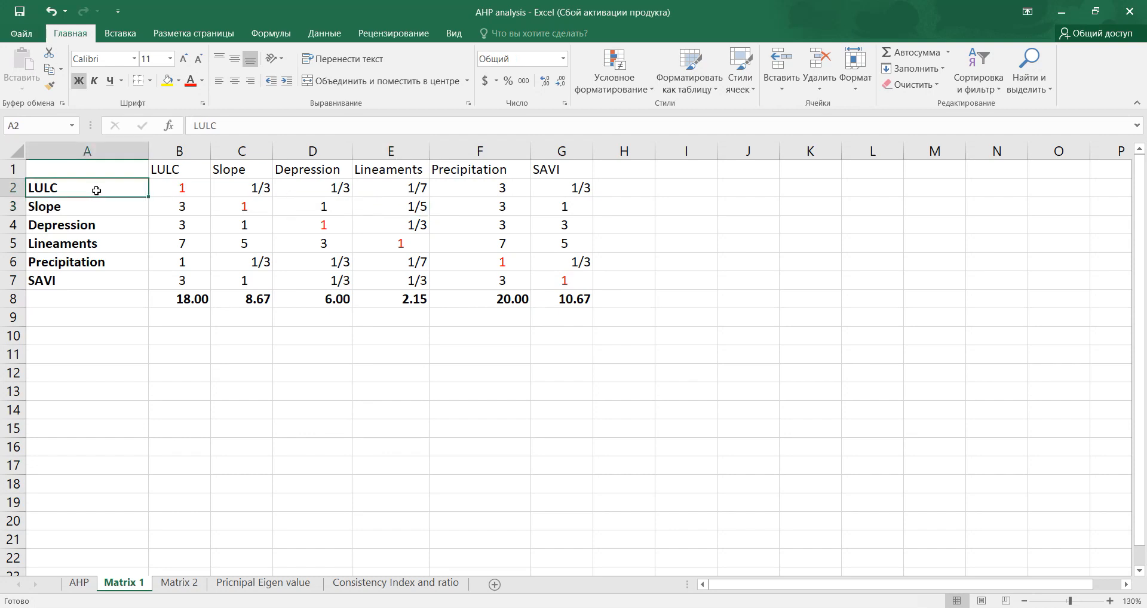
pyautogui.click(249, 188)
pyautogui.click(315, 190)
pyautogui.click(385, 190)
pyautogui.moveTo(51, 187); pyautogui.dragTo(565, 186)
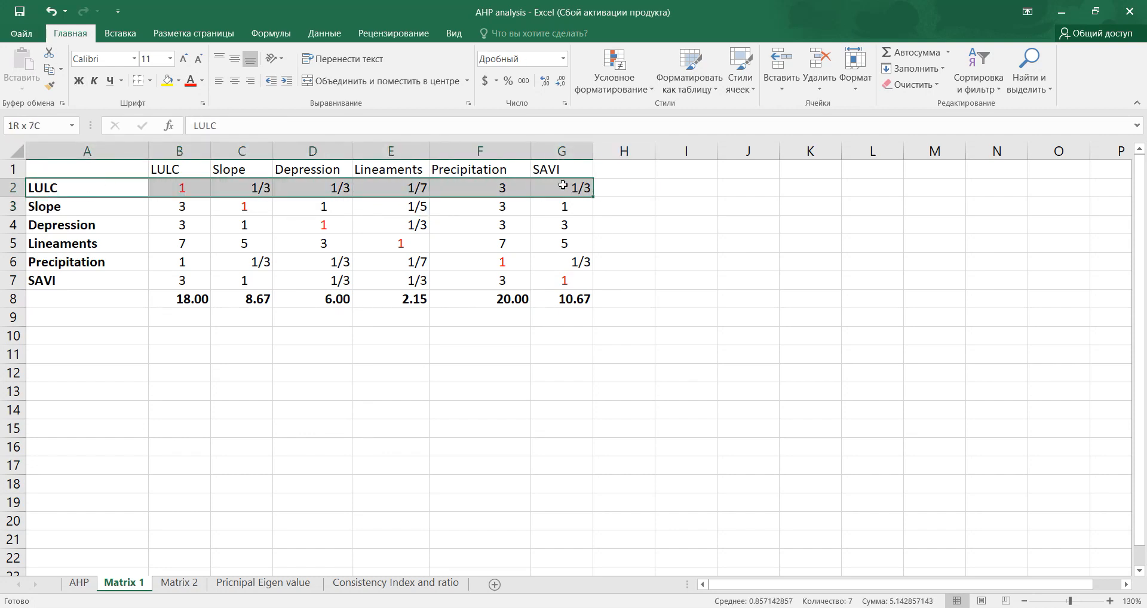
pyautogui.click(52, 189)
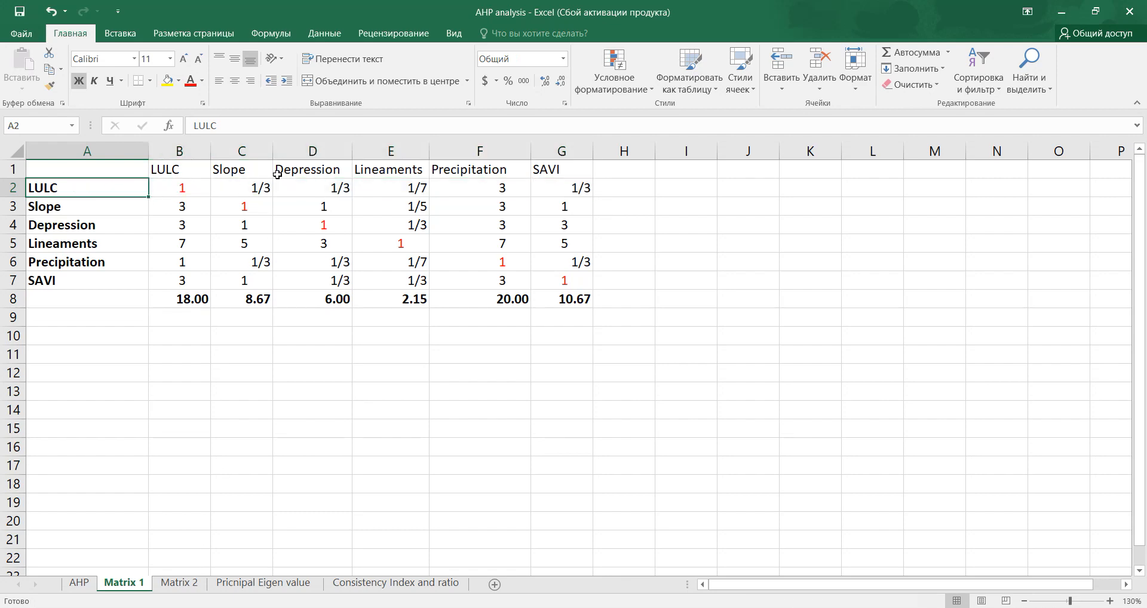
pyautogui.click(93, 582)
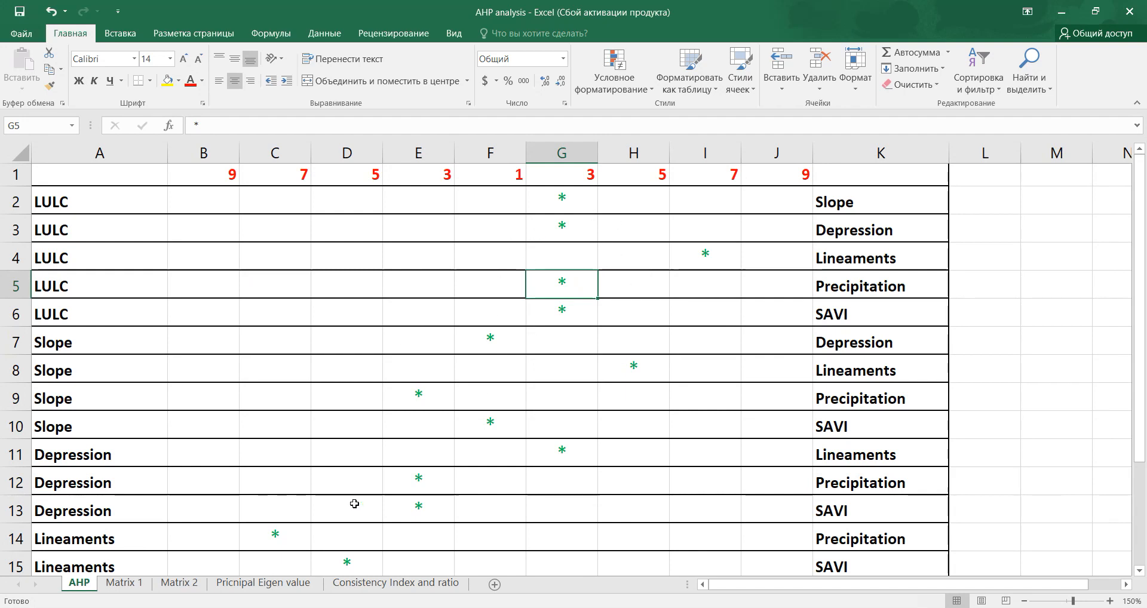
pyautogui.click(55, 201)
pyautogui.click(826, 199)
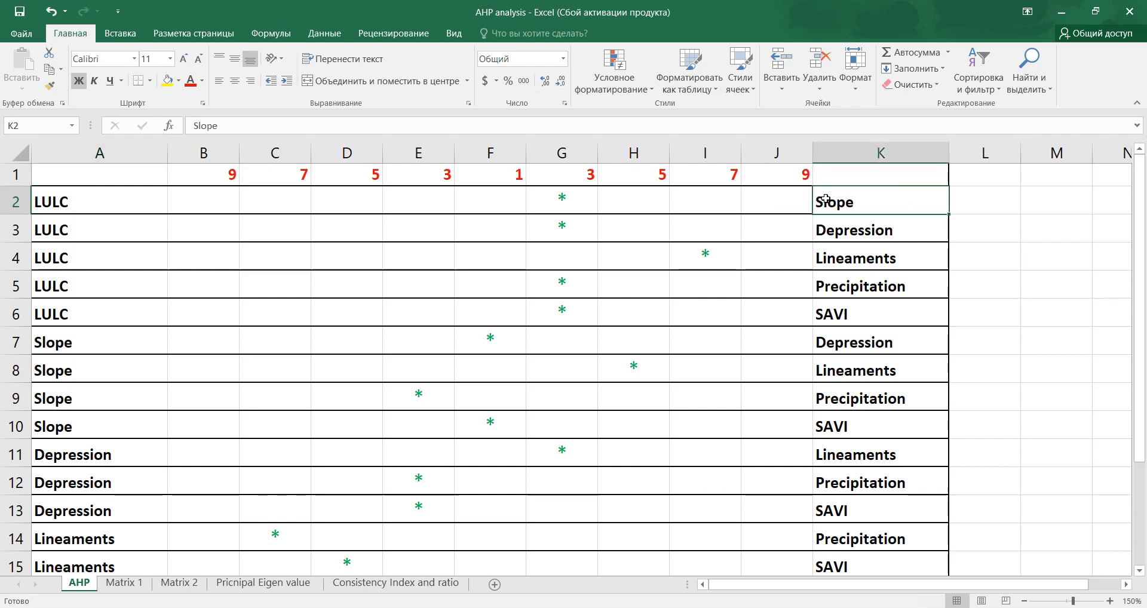
pyautogui.click(553, 201)
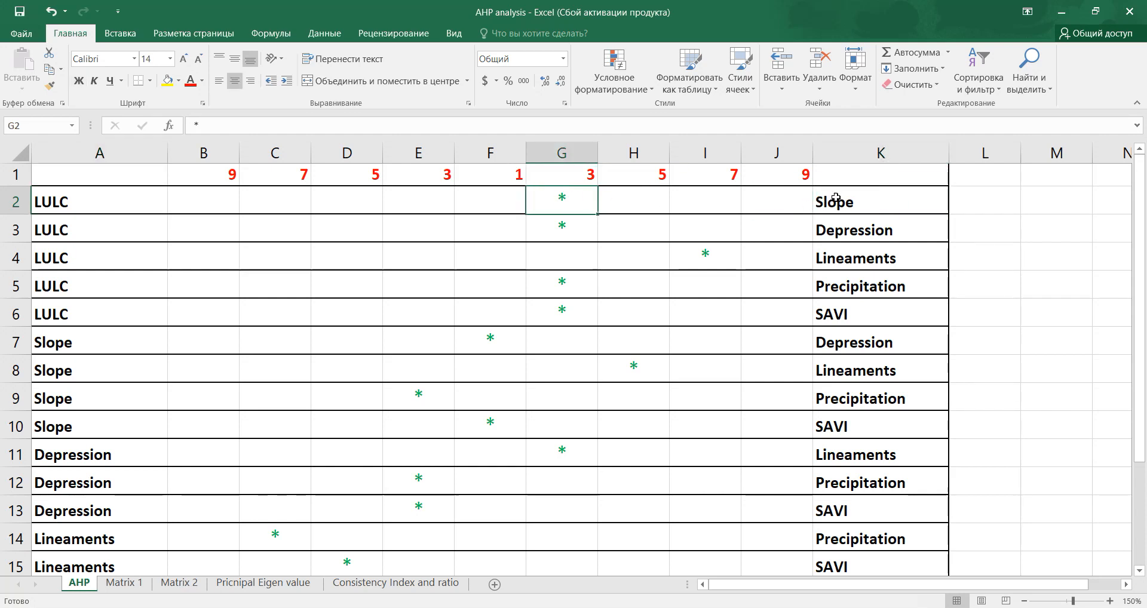
# Examine how the LULC–Slope comparison is entered in Matrix 1, checking cell C2 against its reciprocal in B3.
pyautogui.click(126, 584)
pyautogui.click(190, 188)
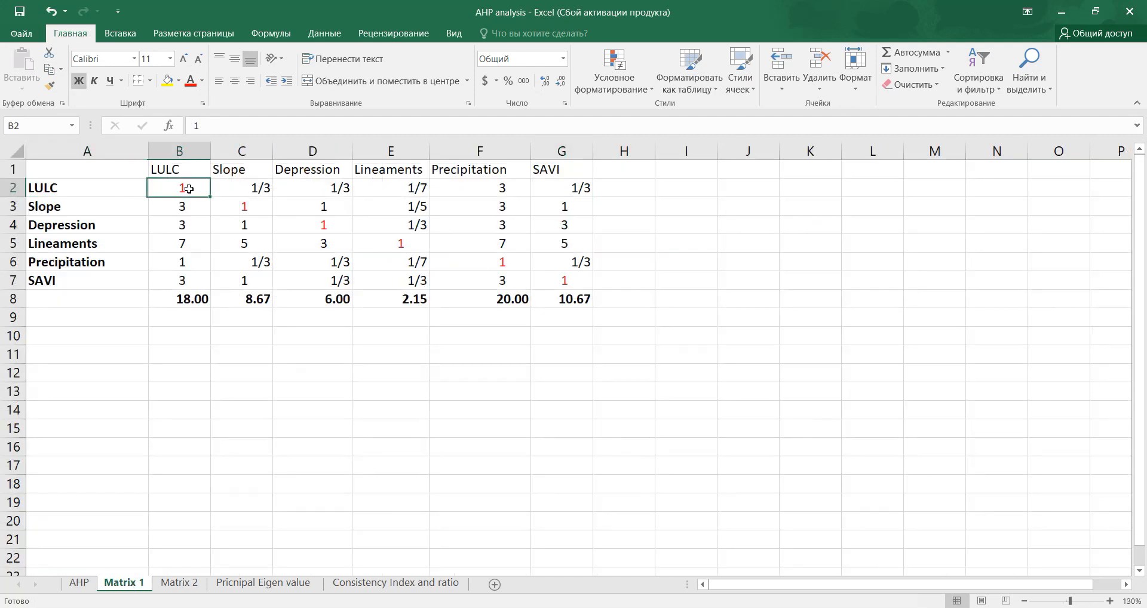
pyautogui.click(269, 189)
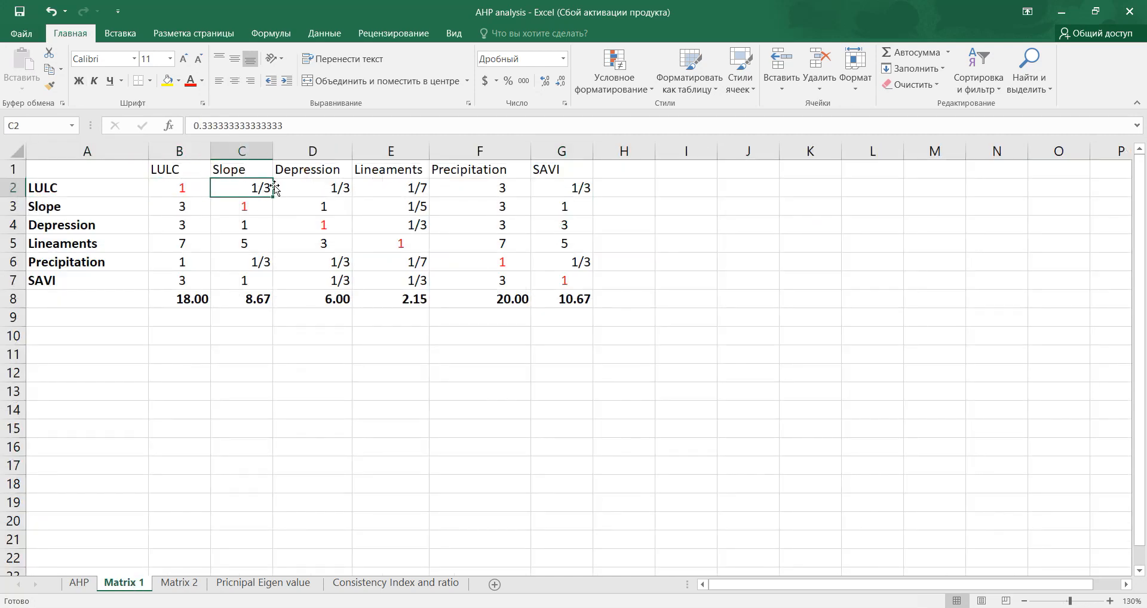
pyautogui.click(53, 191)
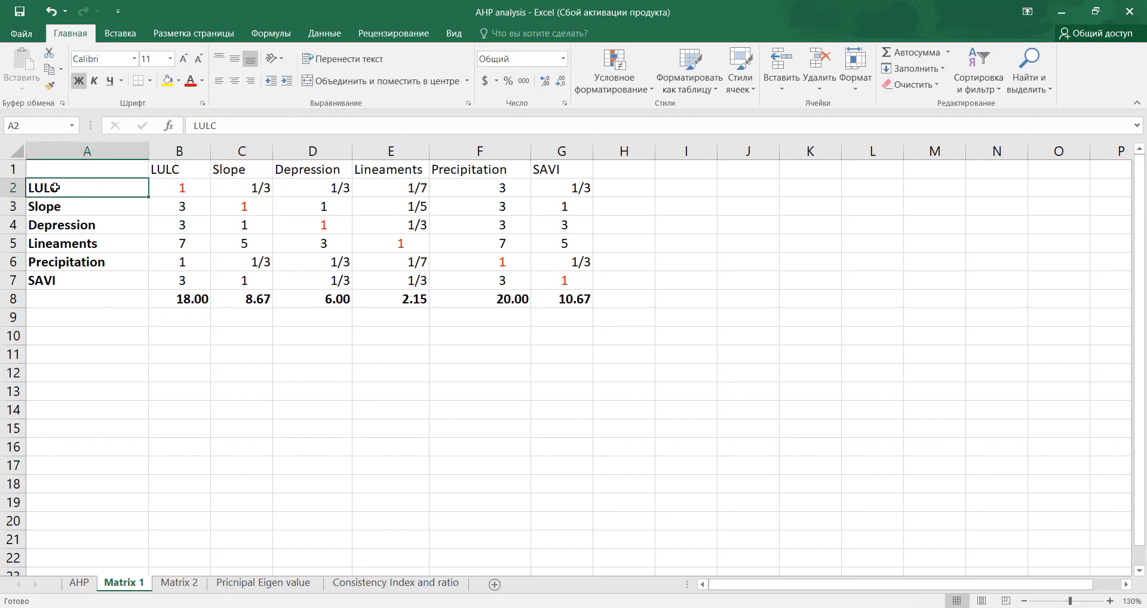
pyautogui.click(250, 192)
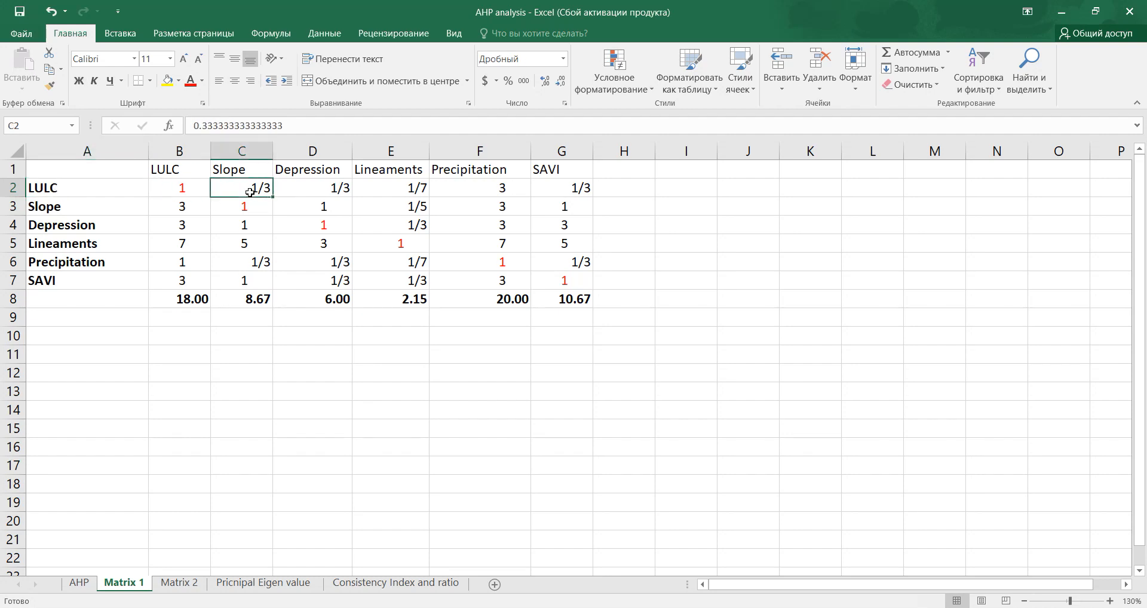
pyautogui.click(59, 208)
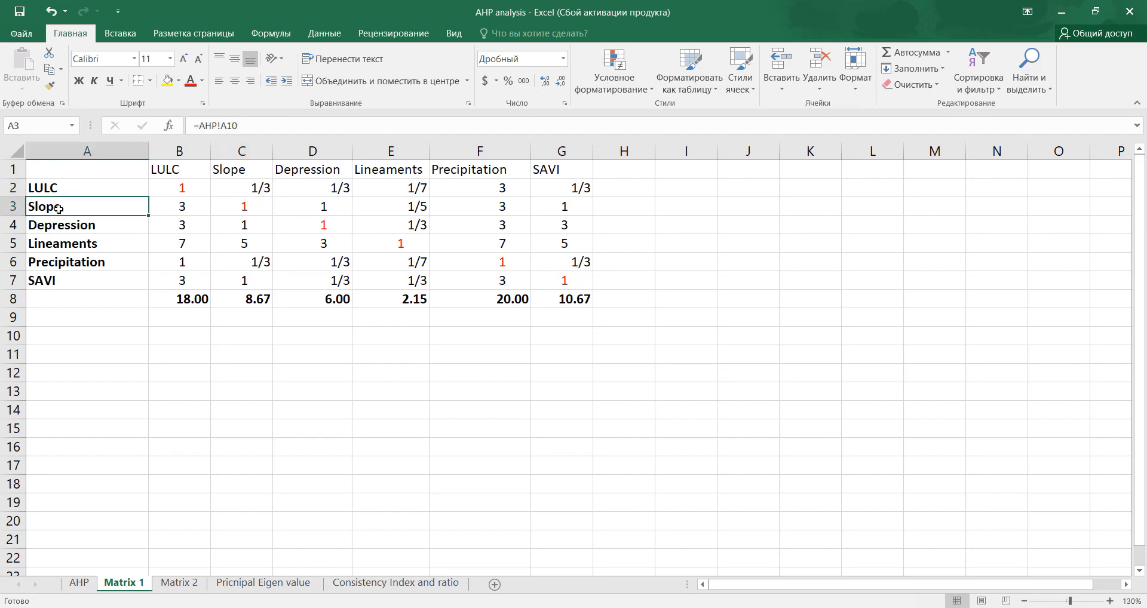
pyautogui.click(197, 174)
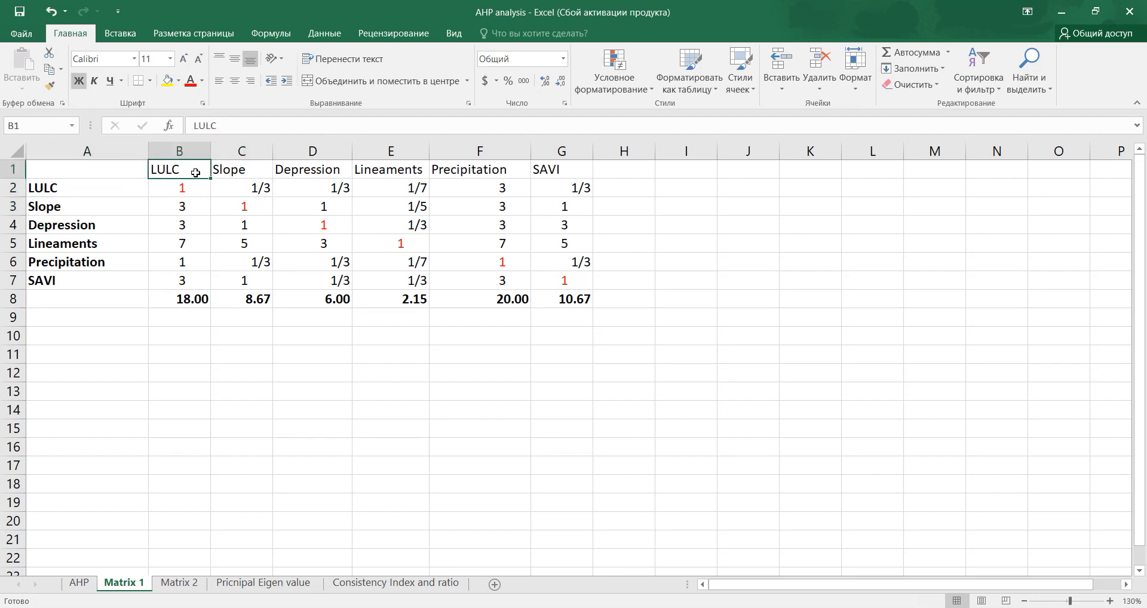
pyautogui.click(184, 208)
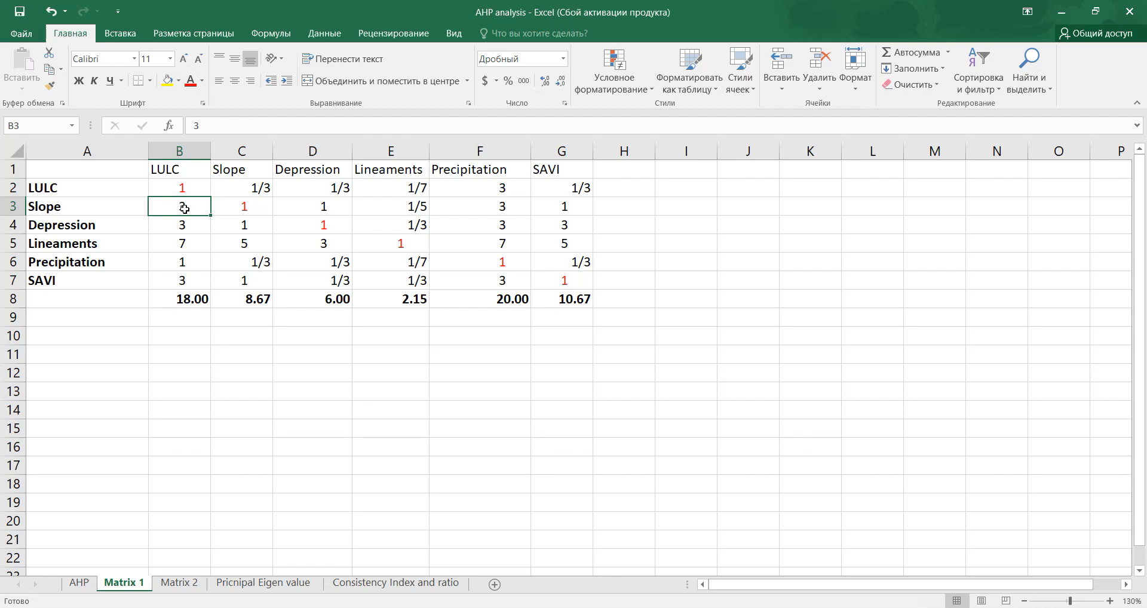
pyautogui.click(246, 189)
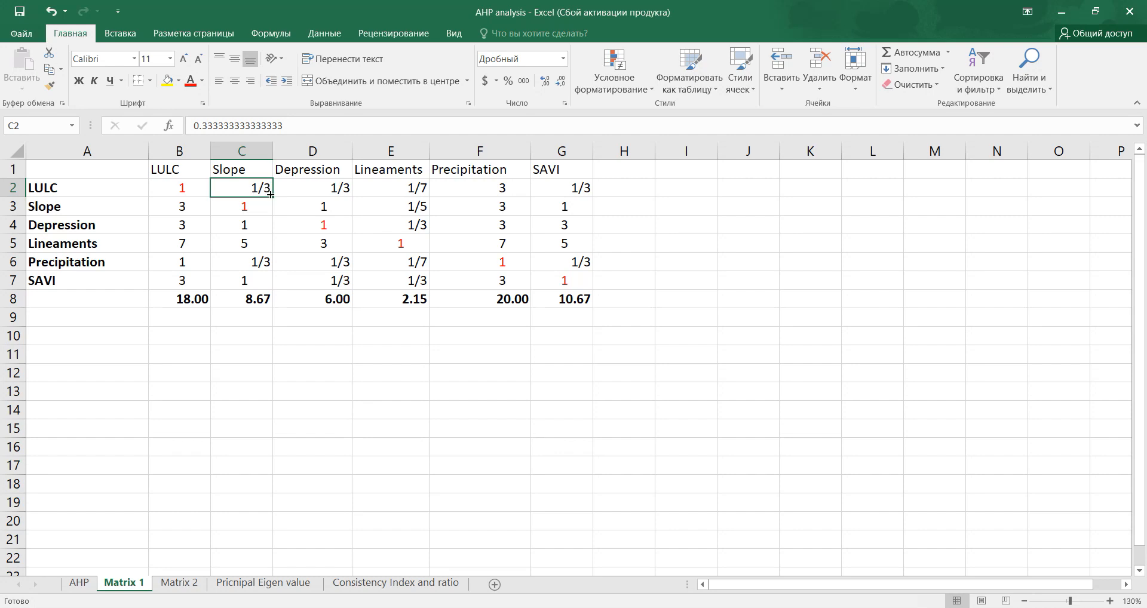
pyautogui.click(318, 188)
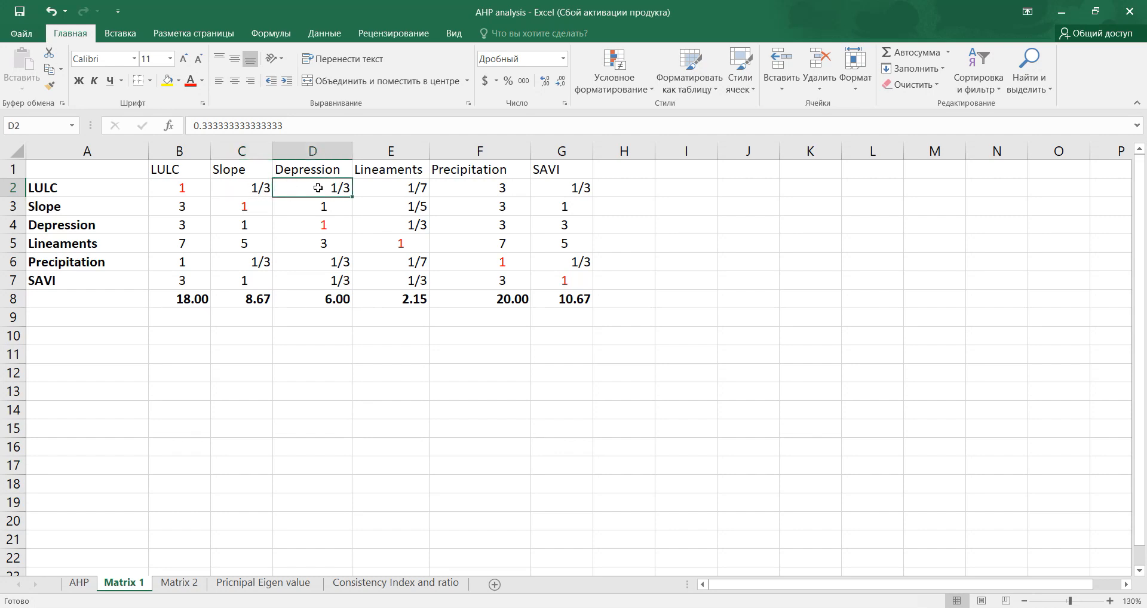
pyautogui.click(181, 206)
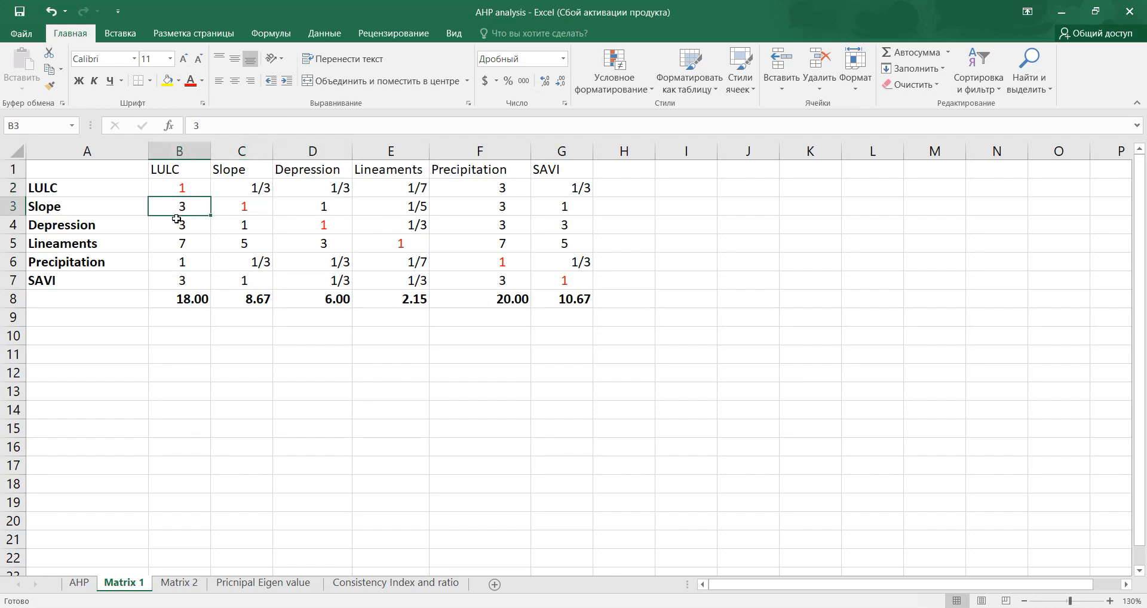
# Examine the LULC column and Slope row in Matrix 1, comparing cell B3 with its reciprocal in C2.
pyautogui.click(176, 225)
pyautogui.click(182, 206)
pyautogui.click(176, 229)
pyautogui.click(177, 242)
pyautogui.click(182, 259)
pyautogui.click(182, 231)
pyautogui.click(186, 207)
pyautogui.moveTo(63, 214); pyautogui.dragTo(585, 218)
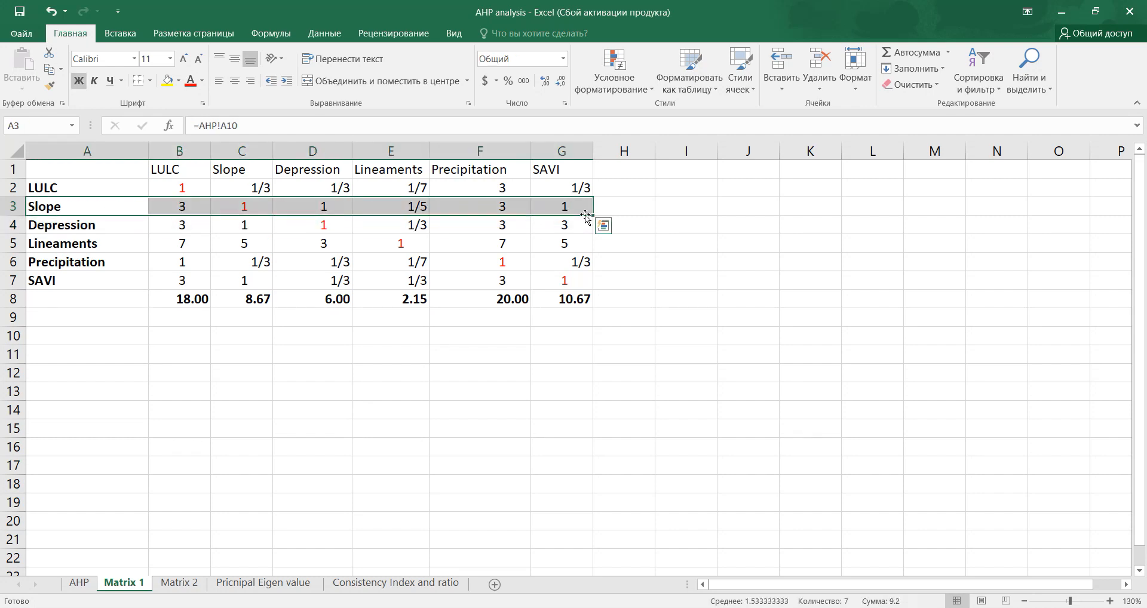
pyautogui.click(186, 203)
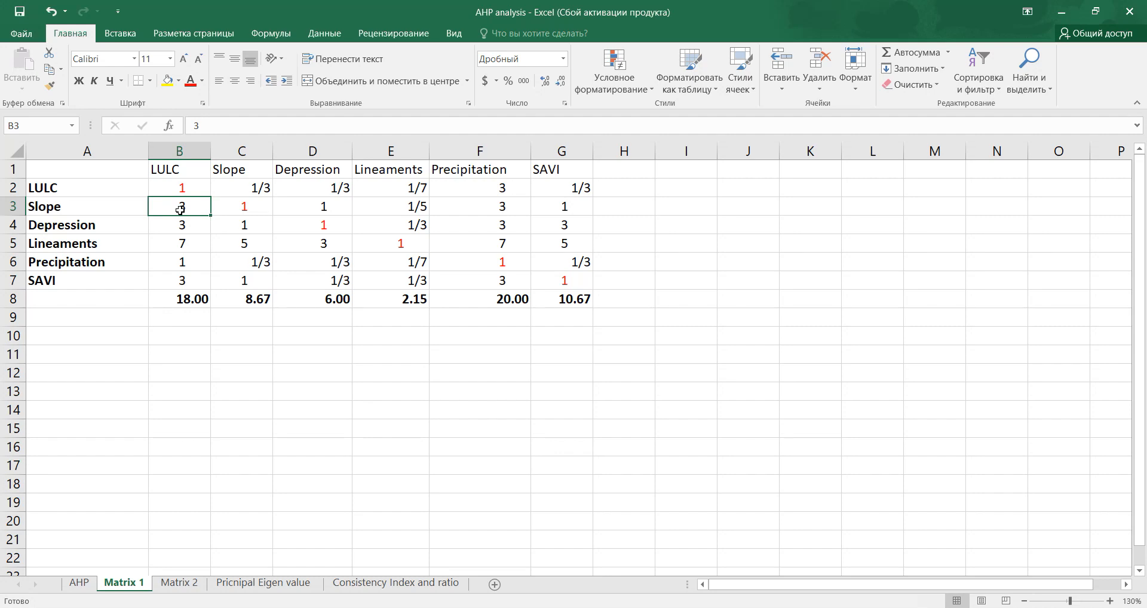
pyautogui.click(248, 190)
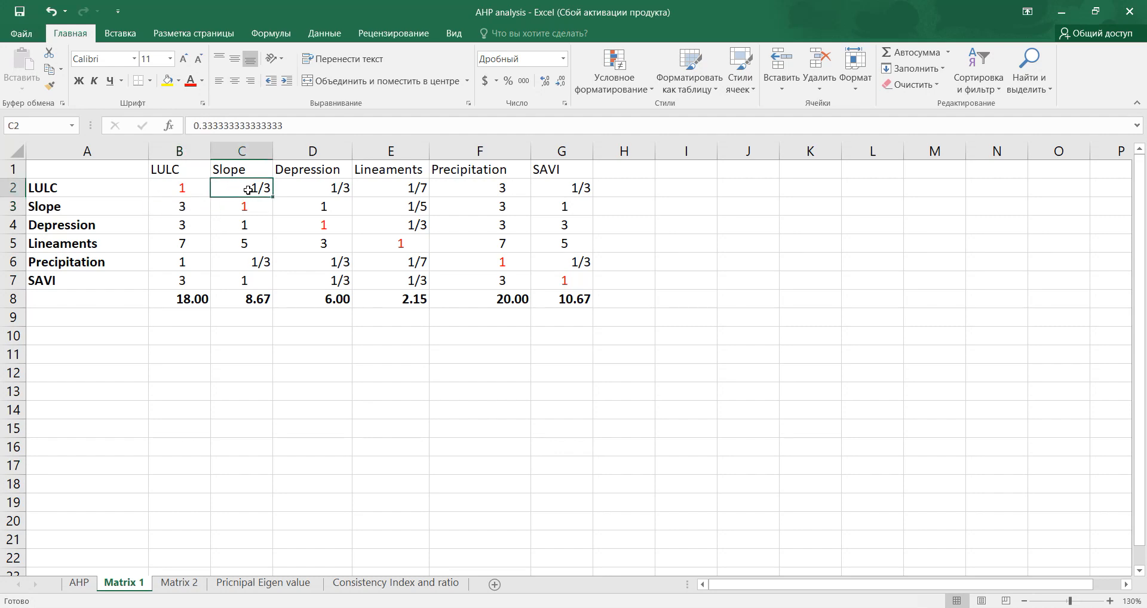
pyautogui.click(185, 209)
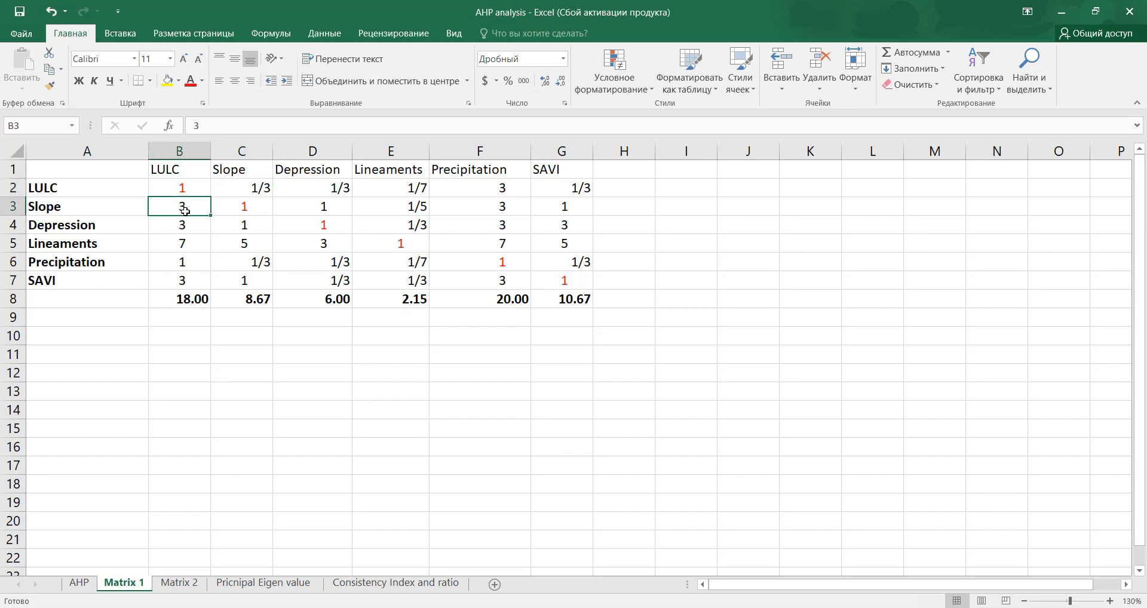
# Check the LULC–Depression rating on the AHP sheet against cell D2 and its reciprocal in B4 of Matrix 1.
pyautogui.click(325, 191)
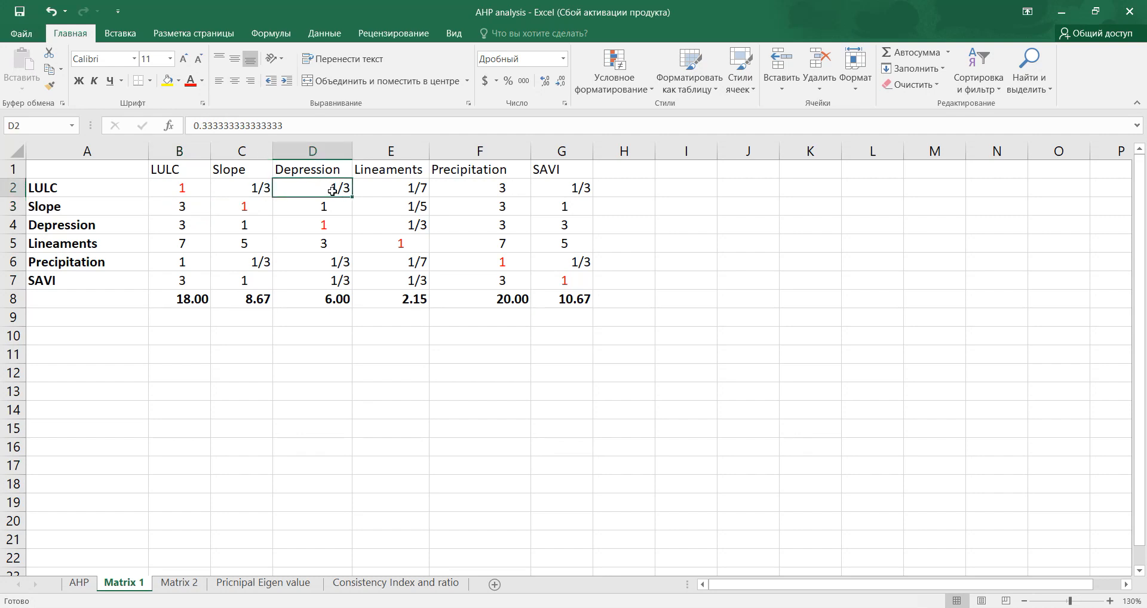
pyautogui.click(46, 191)
pyautogui.click(79, 583)
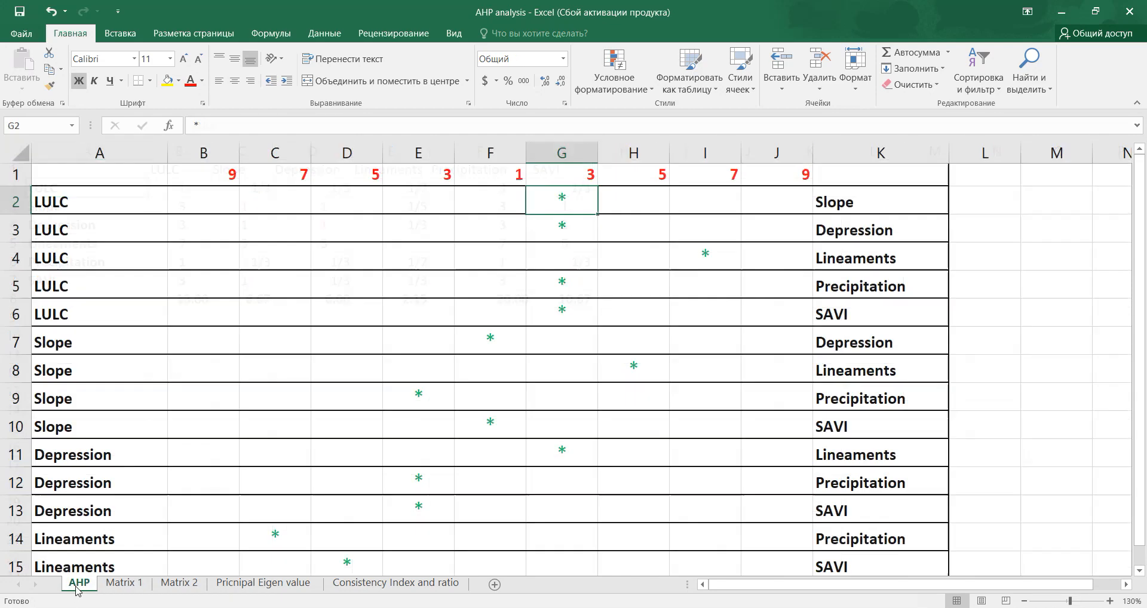
pyautogui.click(853, 232)
pyautogui.click(562, 229)
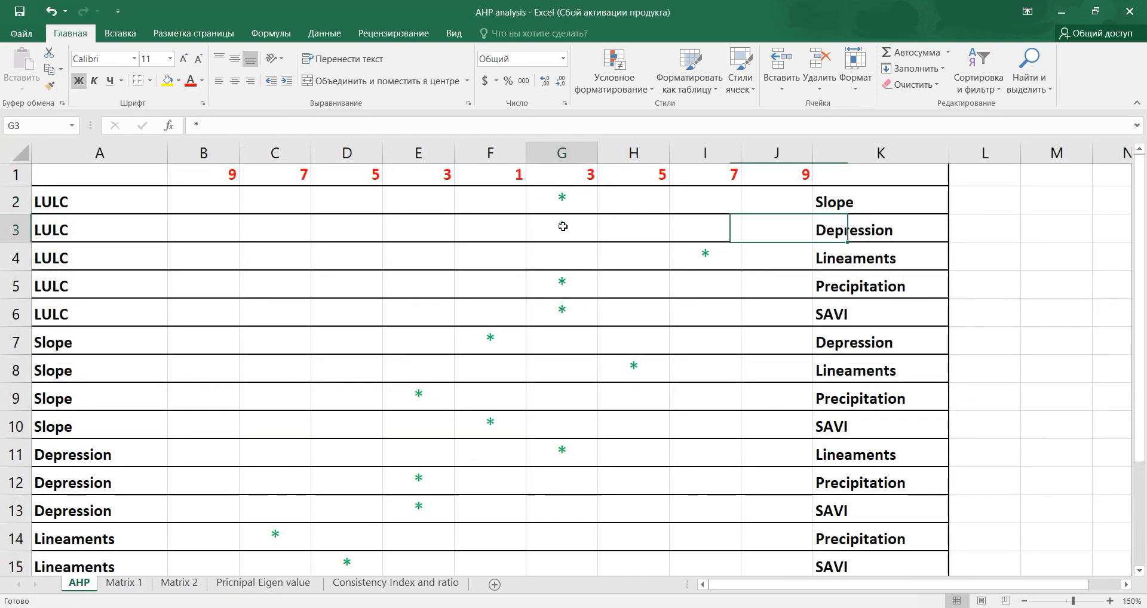
pyautogui.click(124, 582)
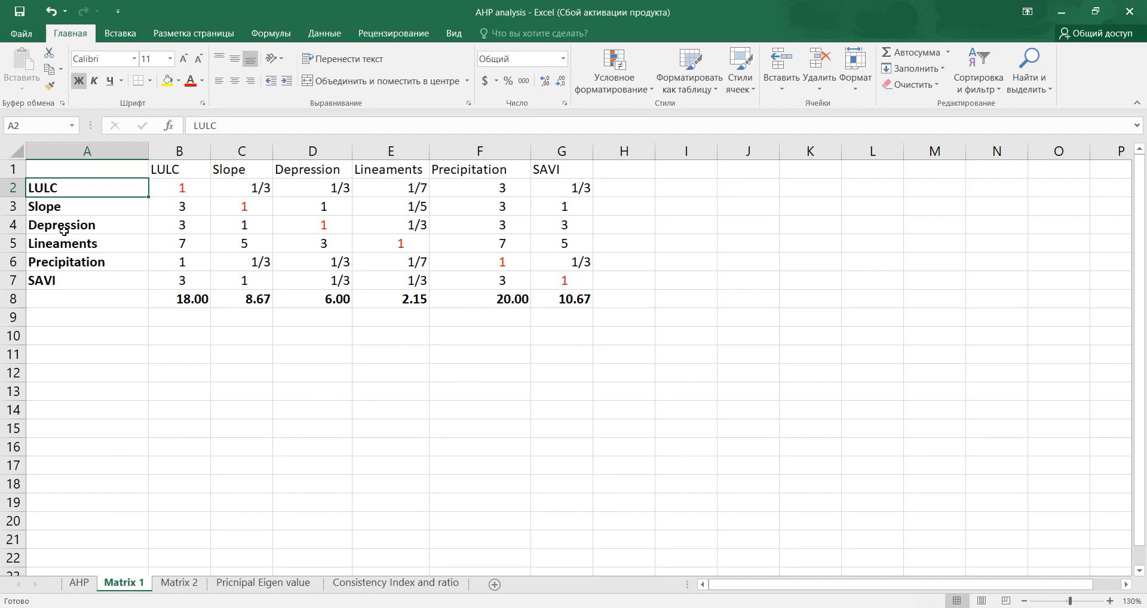
pyautogui.click(179, 223)
pyautogui.click(74, 229)
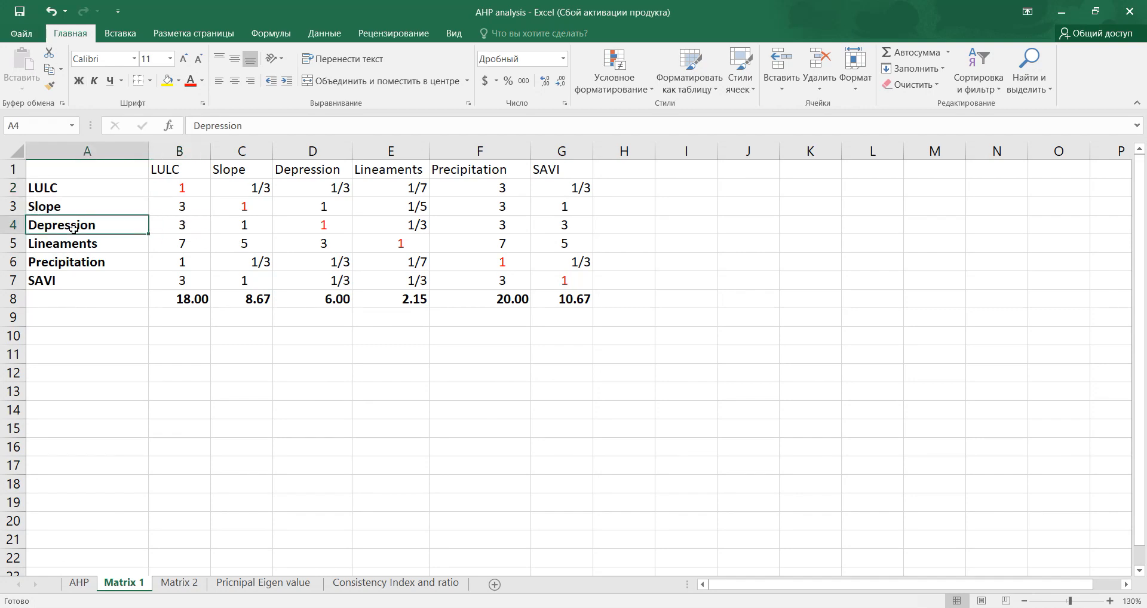
pyautogui.click(190, 230)
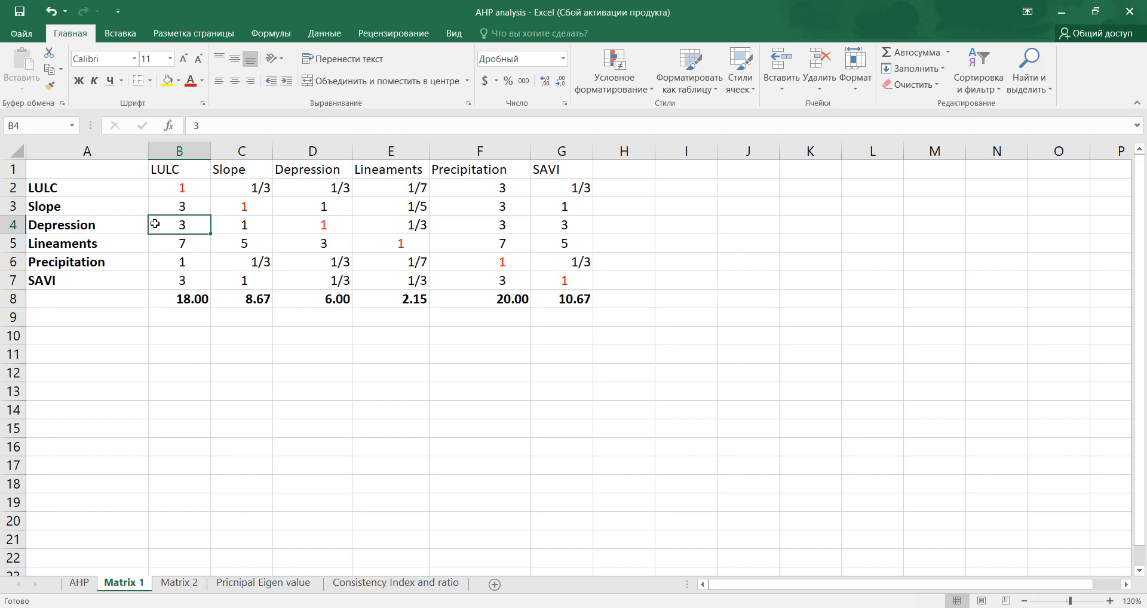
# Review the pairwise values in B2:G7 of Matrix 1, including the SAVI entries in G2 and G3.
pyautogui.moveTo(167, 181); pyautogui.dragTo(555, 276)
pyautogui.click(665, 297)
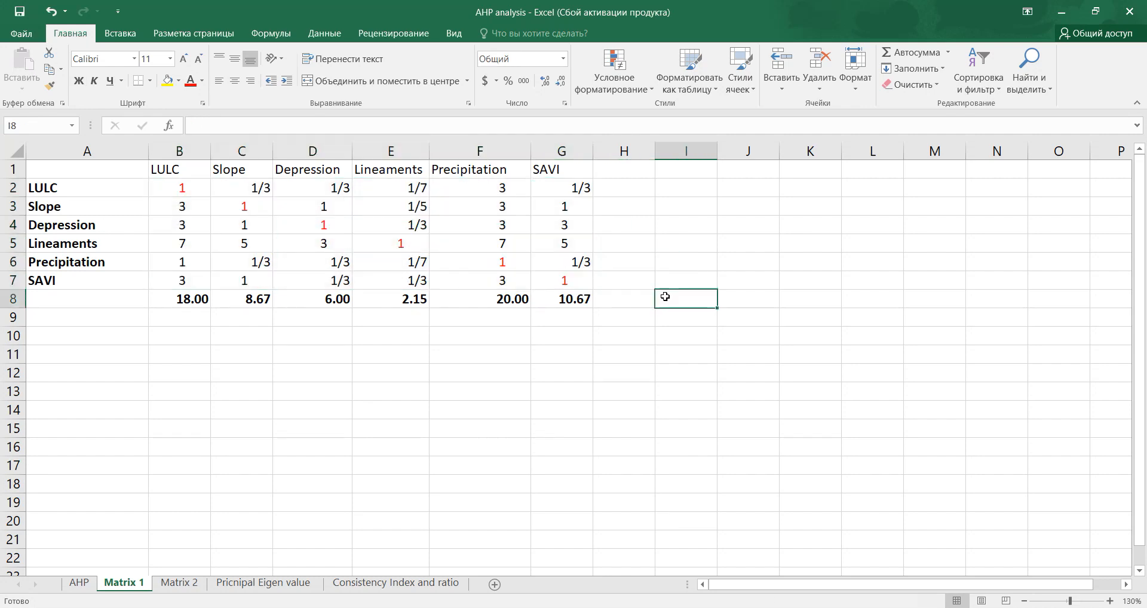
pyautogui.click(574, 191)
pyautogui.click(565, 205)
pyautogui.click(147, 195)
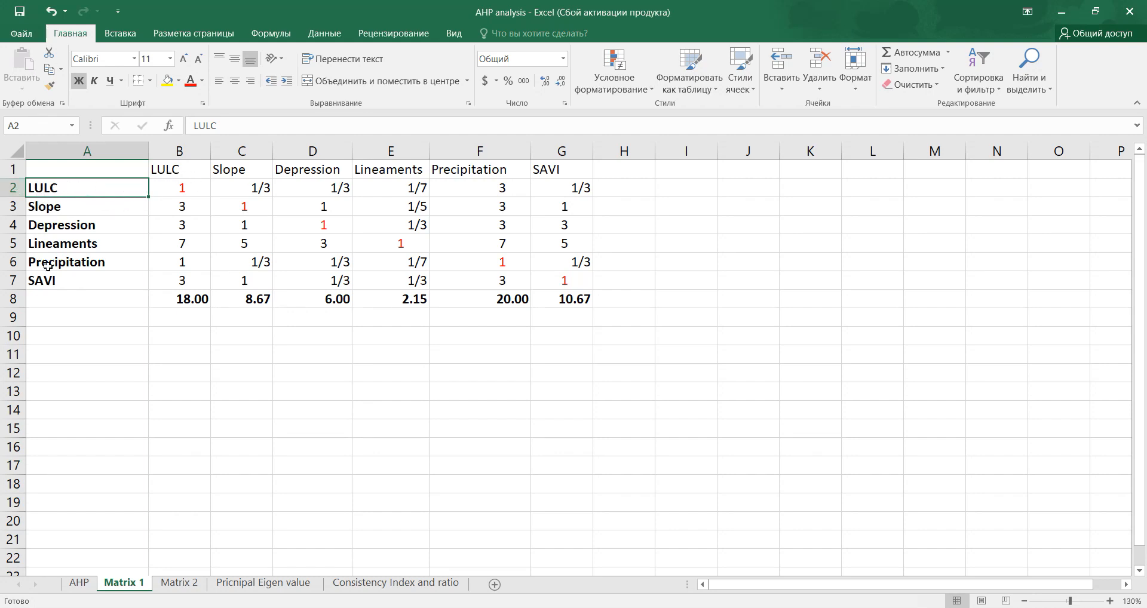
# Review the factor names, the LULC row and the full matrix range against the ratings on the AHP sheet.
pyautogui.moveTo(63, 185); pyautogui.dragTo(68, 275)
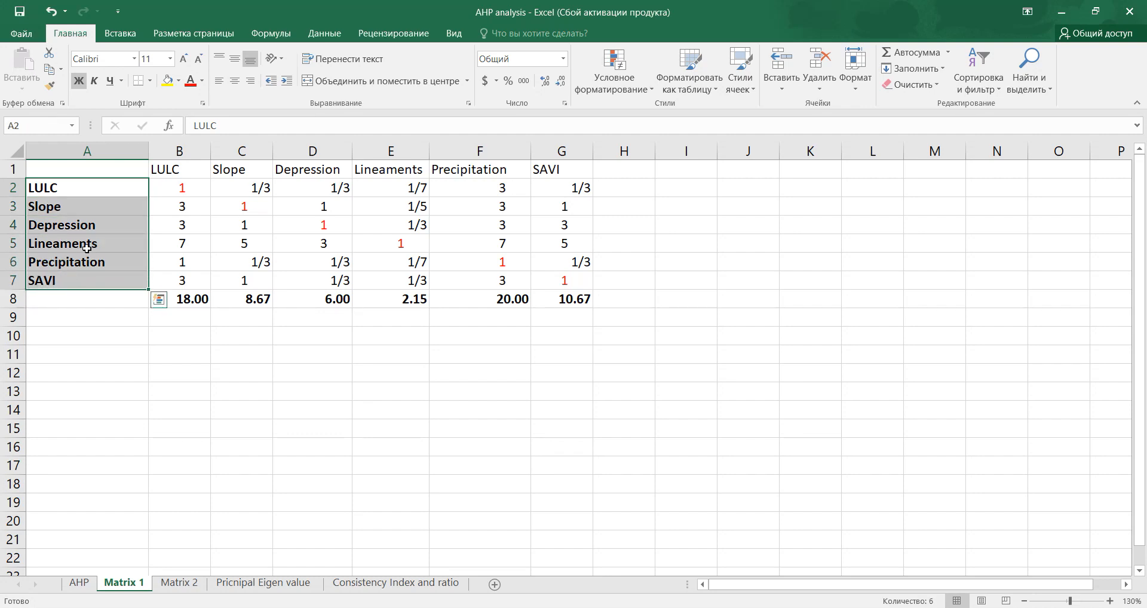
pyautogui.click(103, 199)
pyautogui.click(101, 190)
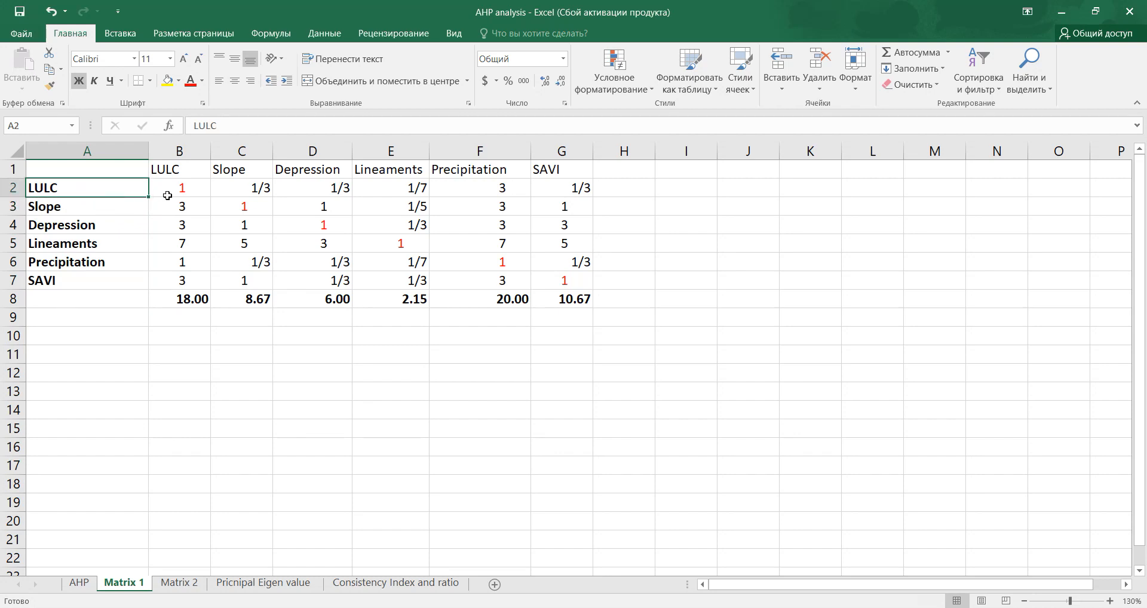
pyautogui.moveTo(188, 190); pyautogui.dragTo(580, 189)
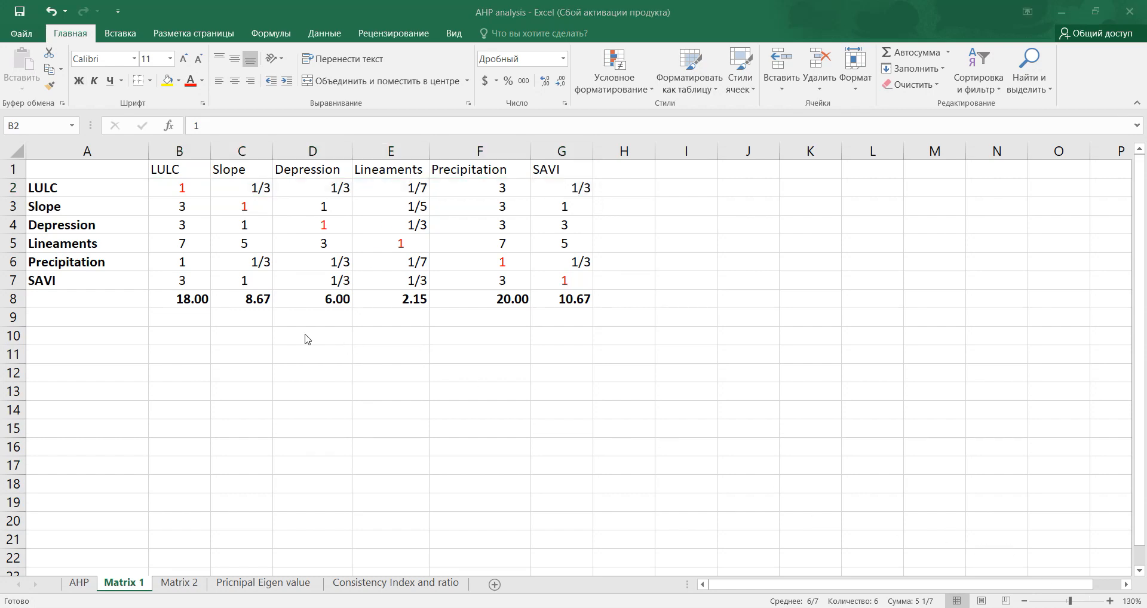
pyautogui.moveTo(577, 280); pyautogui.dragTo(160, 187)
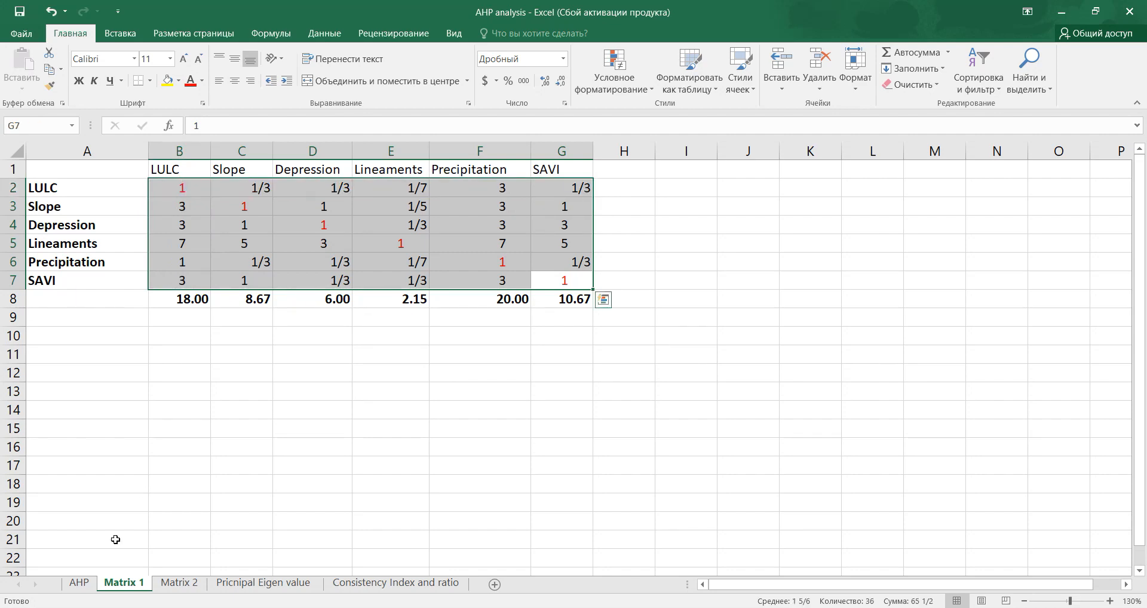
pyautogui.click(79, 583)
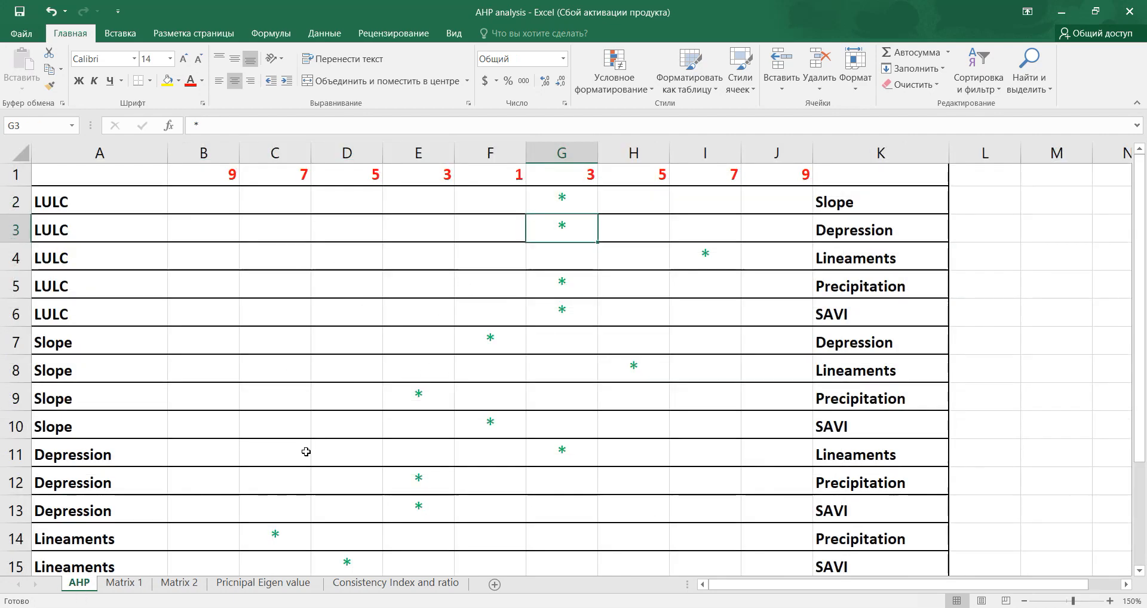
pyautogui.click(118, 586)
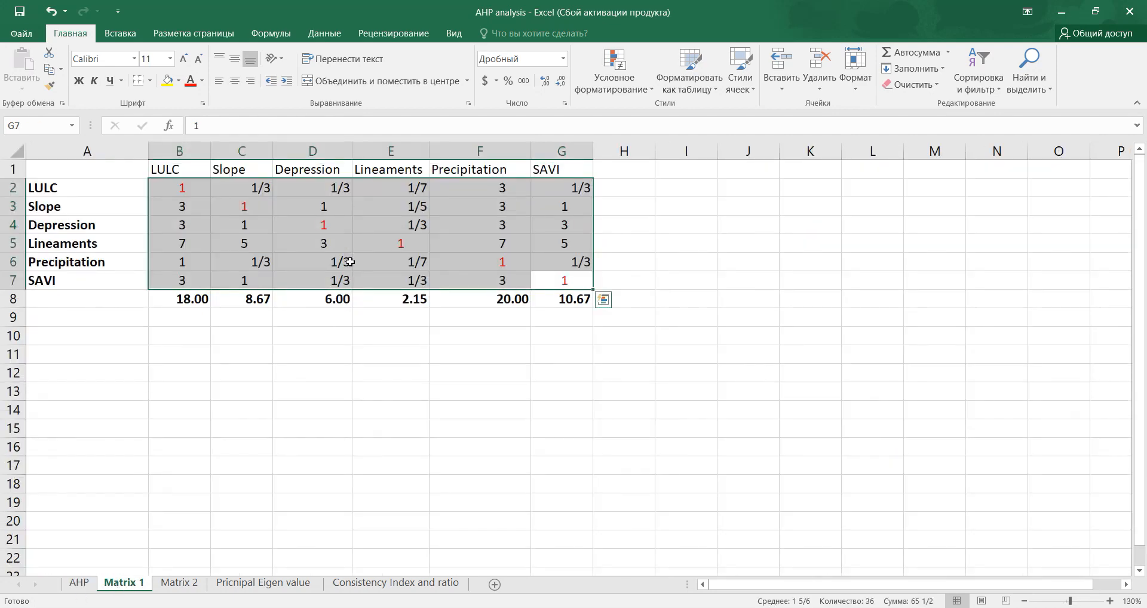
pyautogui.click(362, 206)
# Inspect the formula that sums the LULC column in cell B8 and leave it unedited.
pyautogui.click(192, 302)
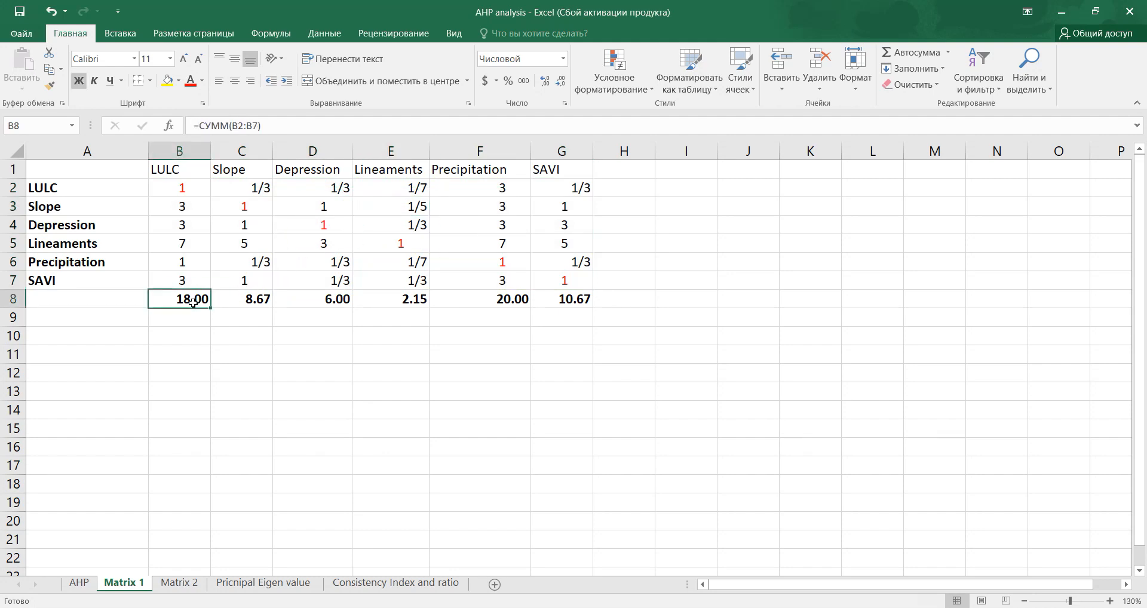
pyautogui.doubleClick(193, 302)
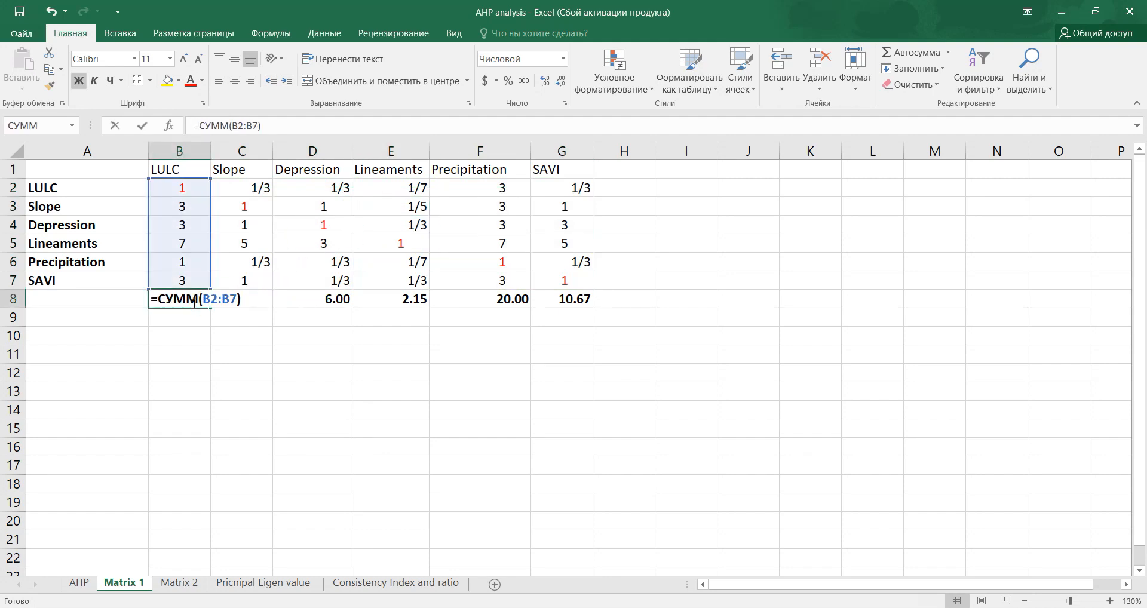
pyautogui.click(248, 303)
pyautogui.press('Return')
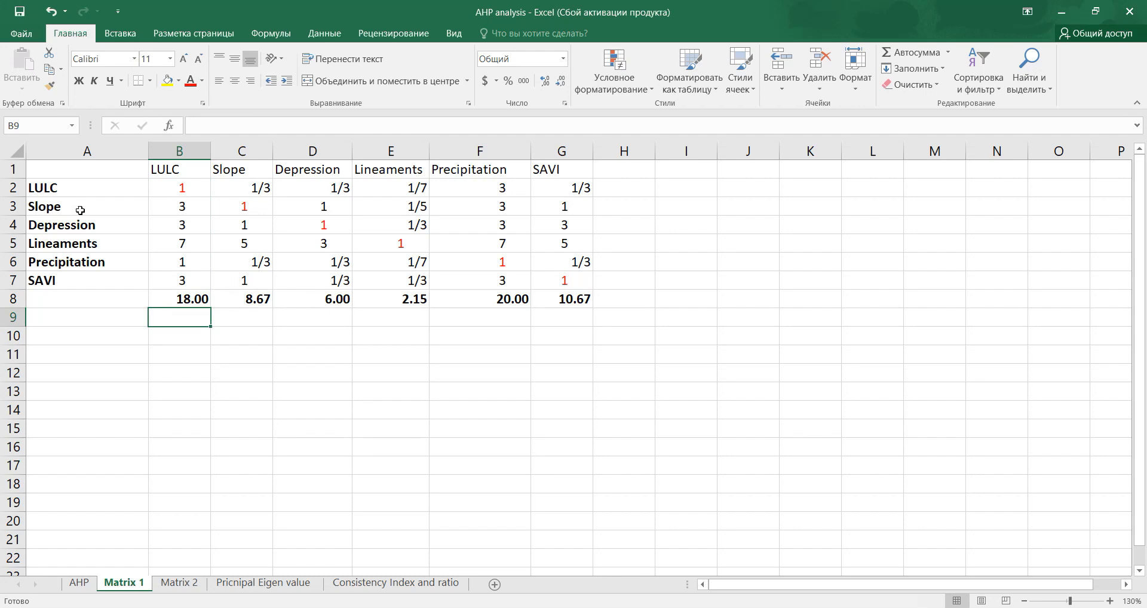
# Compare the LULC row with the LULC column, examining range B2:B7 and its total in B8.
pyautogui.moveTo(66, 188); pyautogui.dragTo(574, 189)
pyautogui.moveTo(179, 173); pyautogui.dragTo(175, 294)
pyautogui.moveTo(174, 187); pyautogui.dragTo(183, 280)
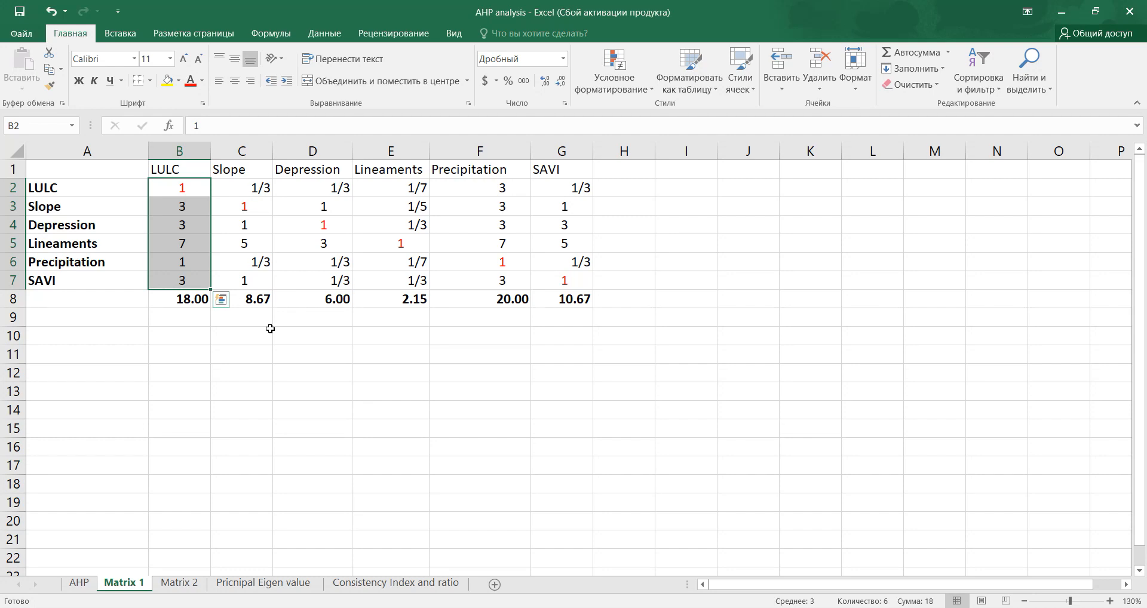
pyautogui.moveTo(156, 190); pyautogui.dragTo(178, 280)
pyautogui.click(185, 303)
pyautogui.click(151, 358)
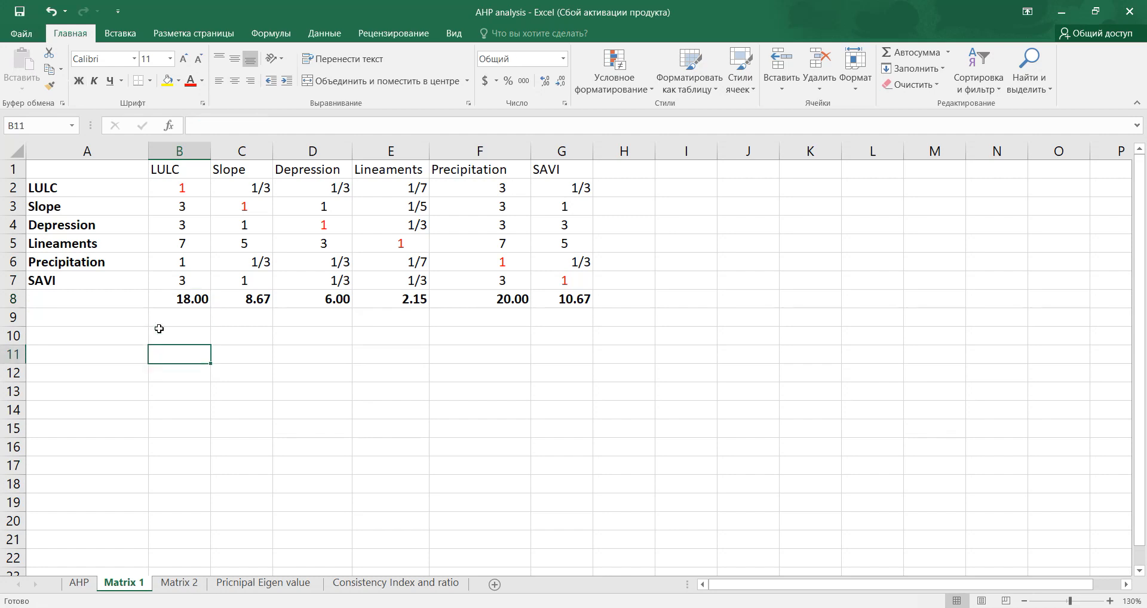
# Review the matrix range B2:G7 and recheck which cells the LULC total formula in B8 covers.
pyautogui.moveTo(176, 190); pyautogui.dragTo(540, 275)
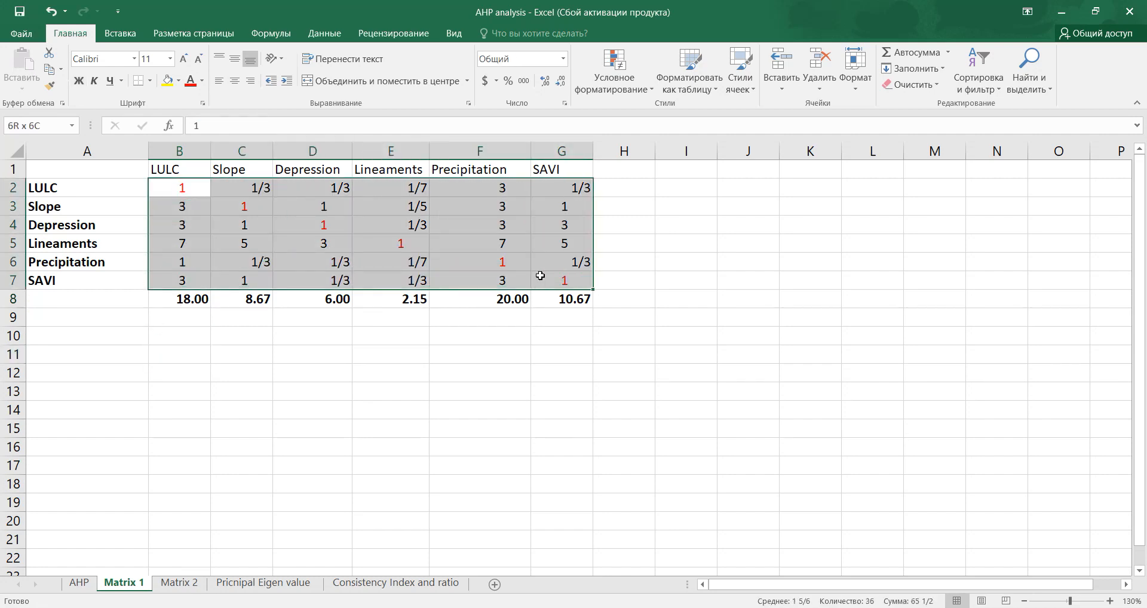
pyautogui.doubleClick(190, 298)
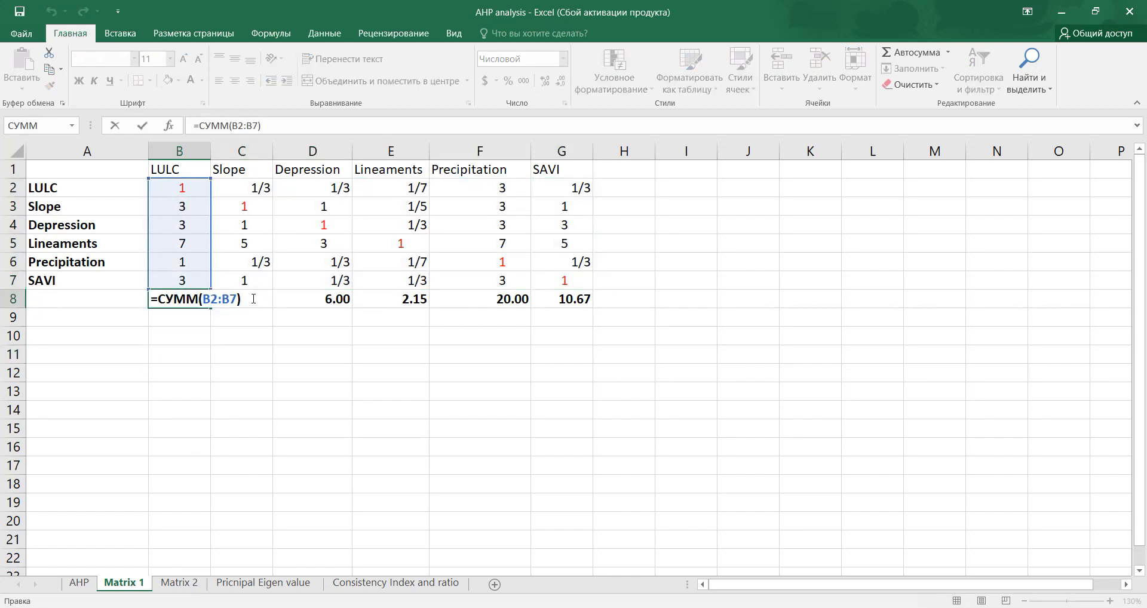
pyautogui.press('Return')
pyautogui.click(179, 170)
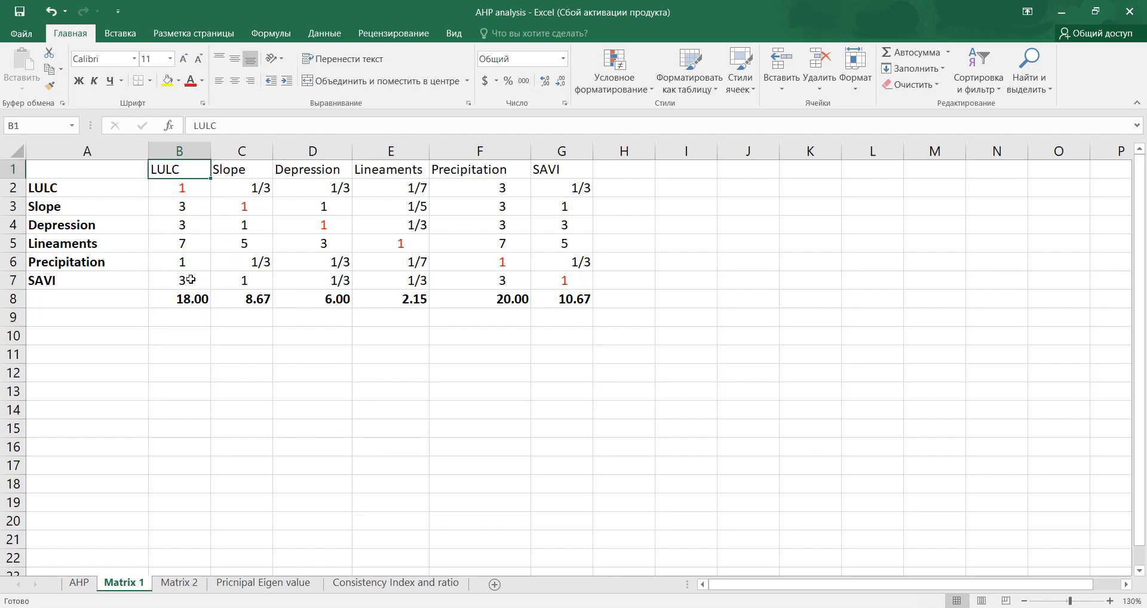
# Examine the column totals across B8:G8 of Matrix 1, starting from the LULC total.
pyautogui.click(190, 299)
pyautogui.moveTo(179, 188)
pyautogui.mouseDown()
pyautogui.moveTo(584, 187)
pyautogui.moveTo(197, 287)
pyautogui.moveTo(192, 180)
pyautogui.moveTo(188, 190)
pyautogui.mouseUp()
pyautogui.click(259, 298)
pyautogui.click(185, 304)
pyautogui.moveTo(184, 305); pyautogui.dragTo(582, 298)
pyautogui.click(243, 313)
pyautogui.click(180, 297)
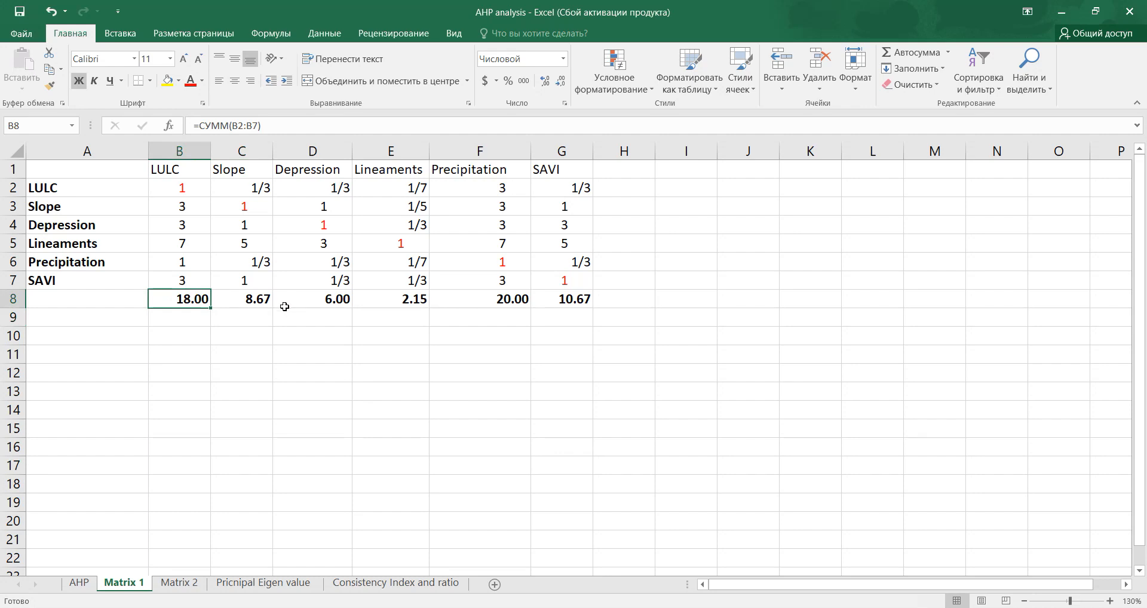